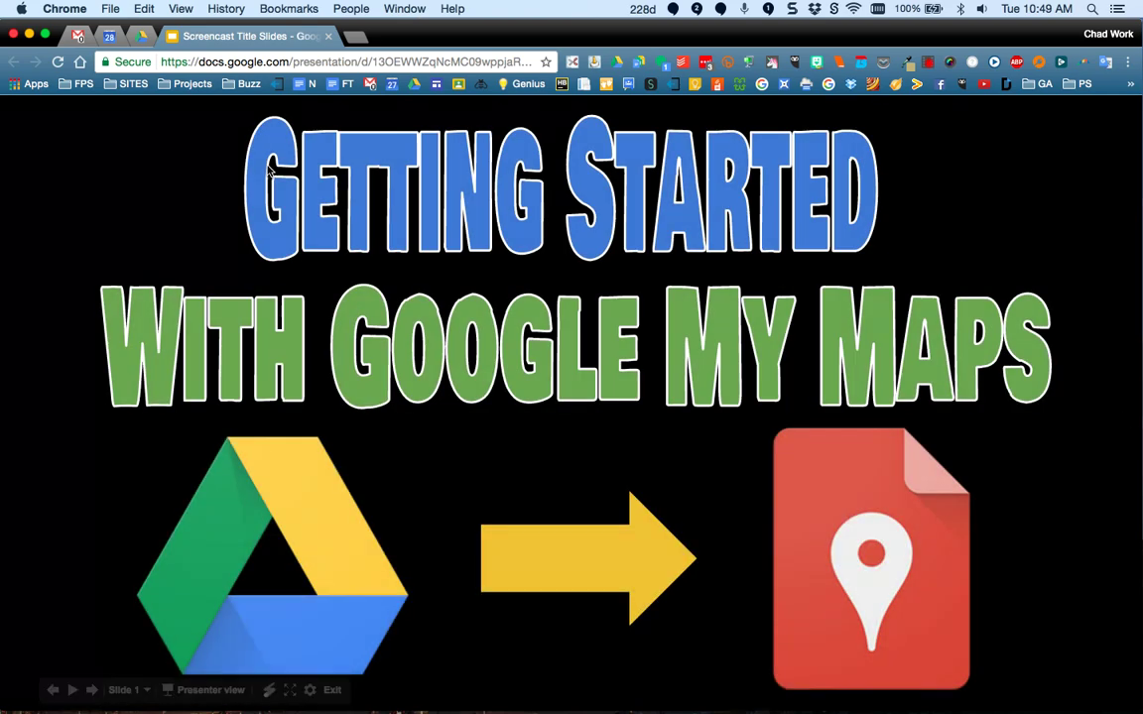
Step: Switch to Google Drive and create a new Google My Maps map in the 6 Sci Ever Changing Earth 2017 folder
left_click(142, 41)
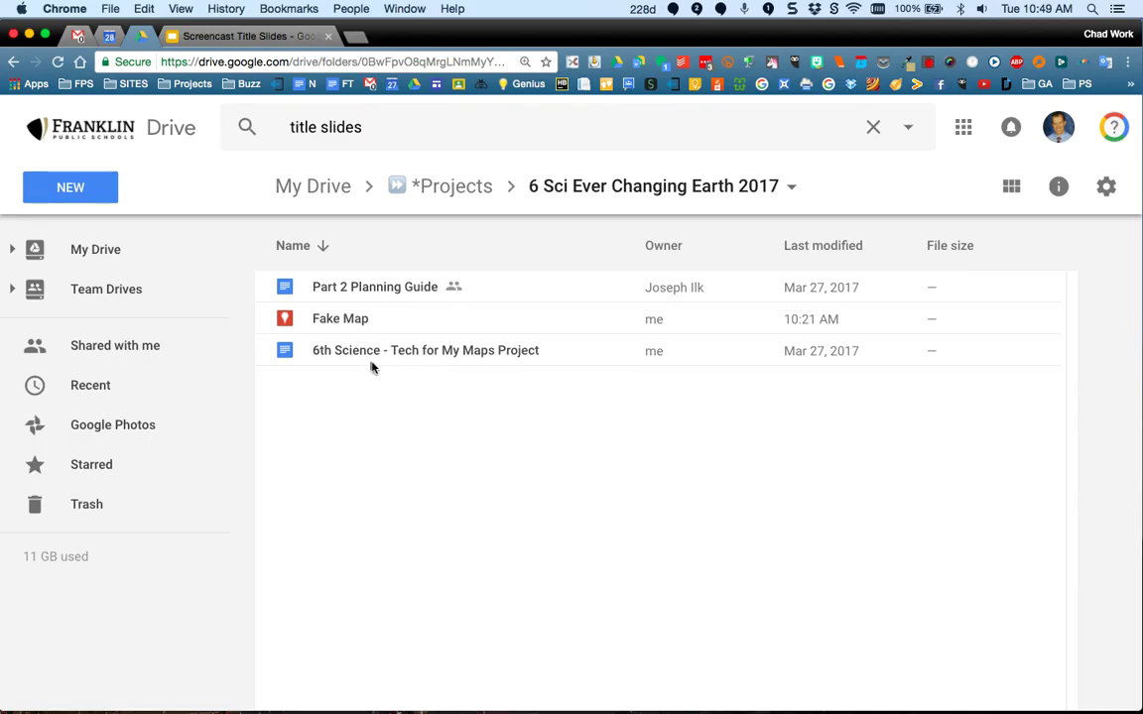
left_click(89, 199)
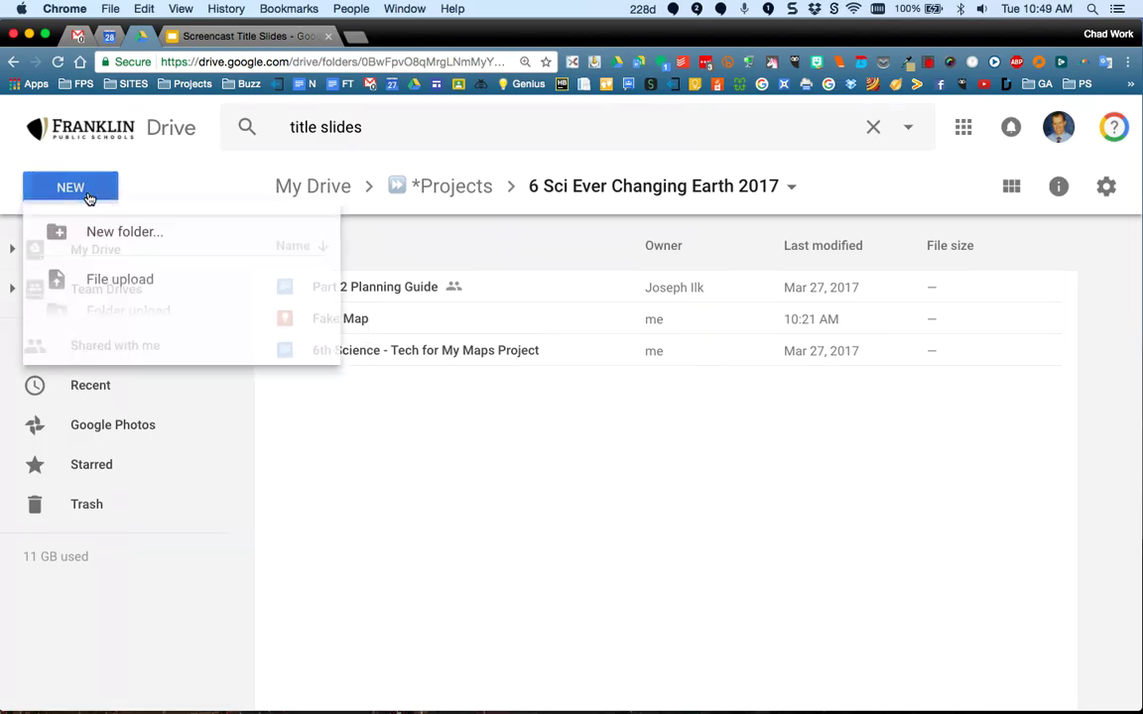
mouse_move(112, 463)
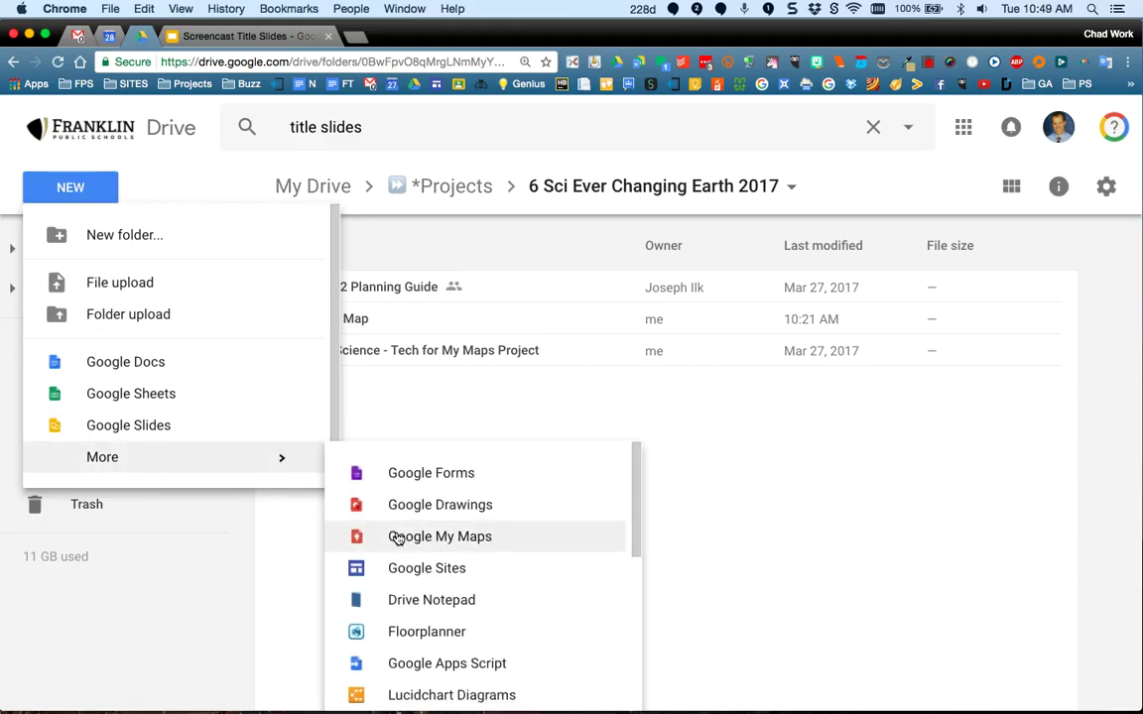
left_click(397, 539)
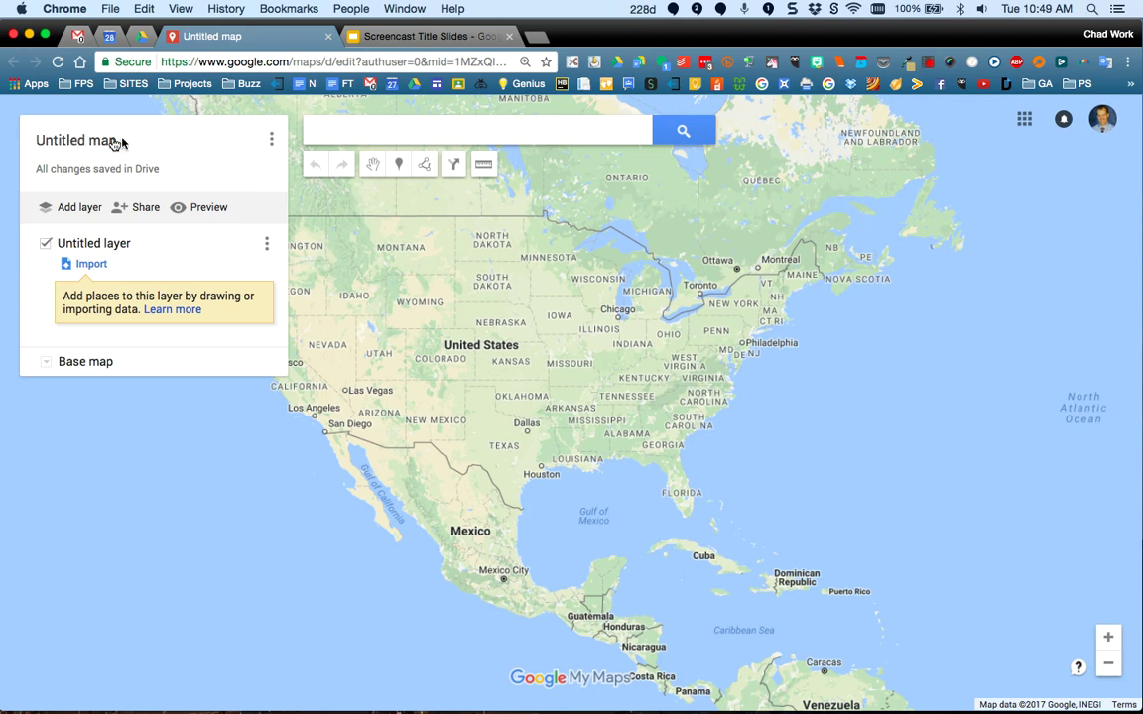
Step: Title the untitled map with the author's surname followed by "- Project 6S", leave the description blank, and save
left_click(70, 142)
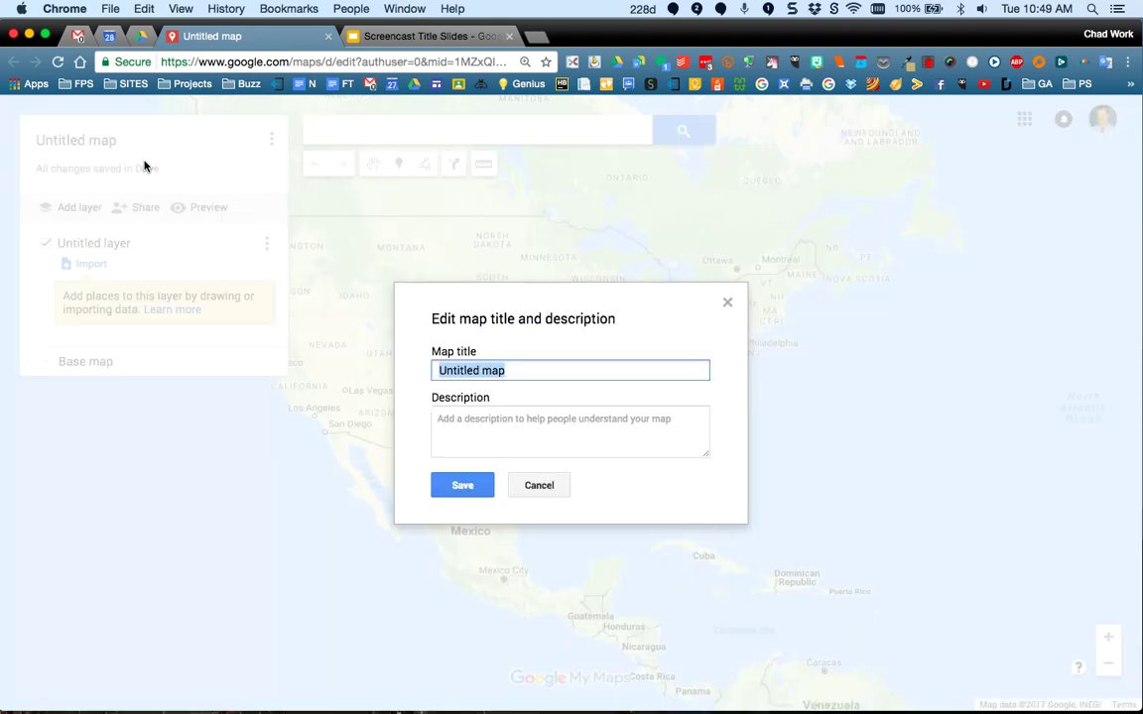
type("Kafka - Project 6S")
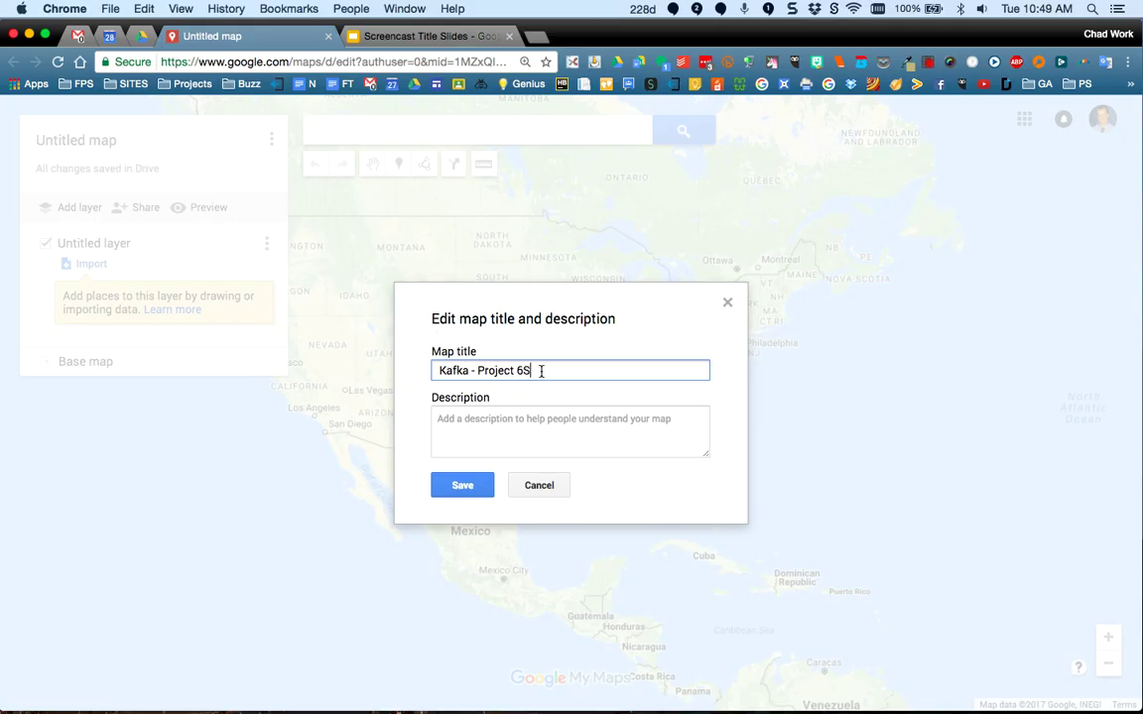
left_click(492, 423)
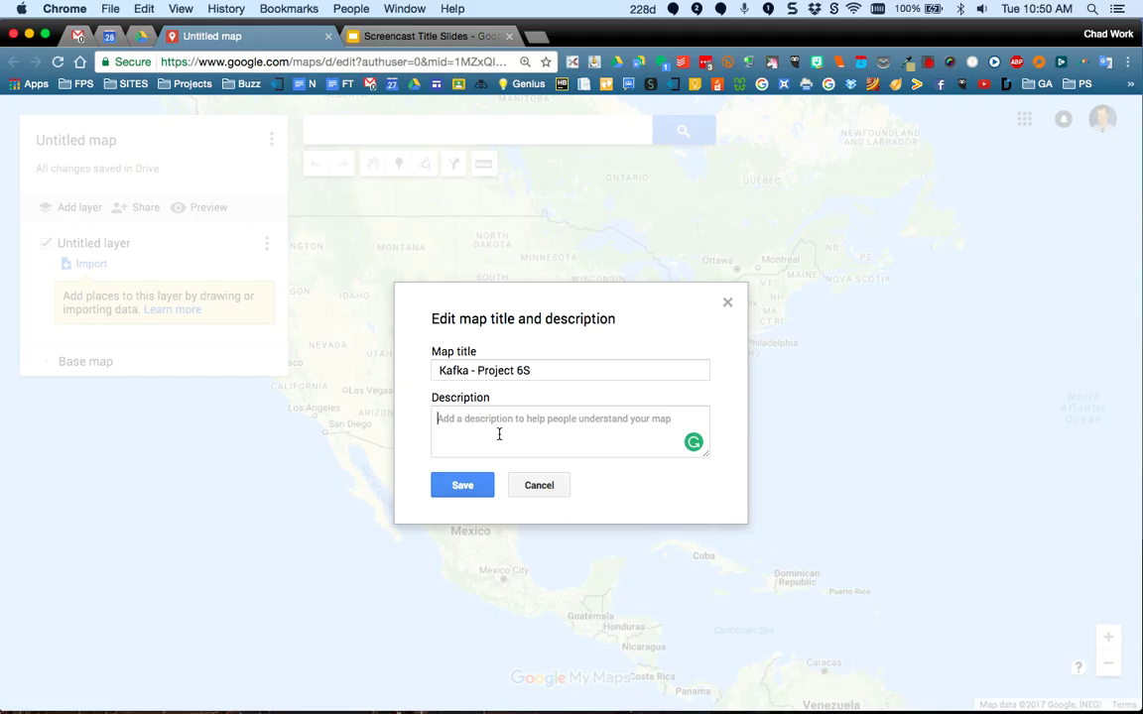
left_click(575, 445)
left_click(462, 489)
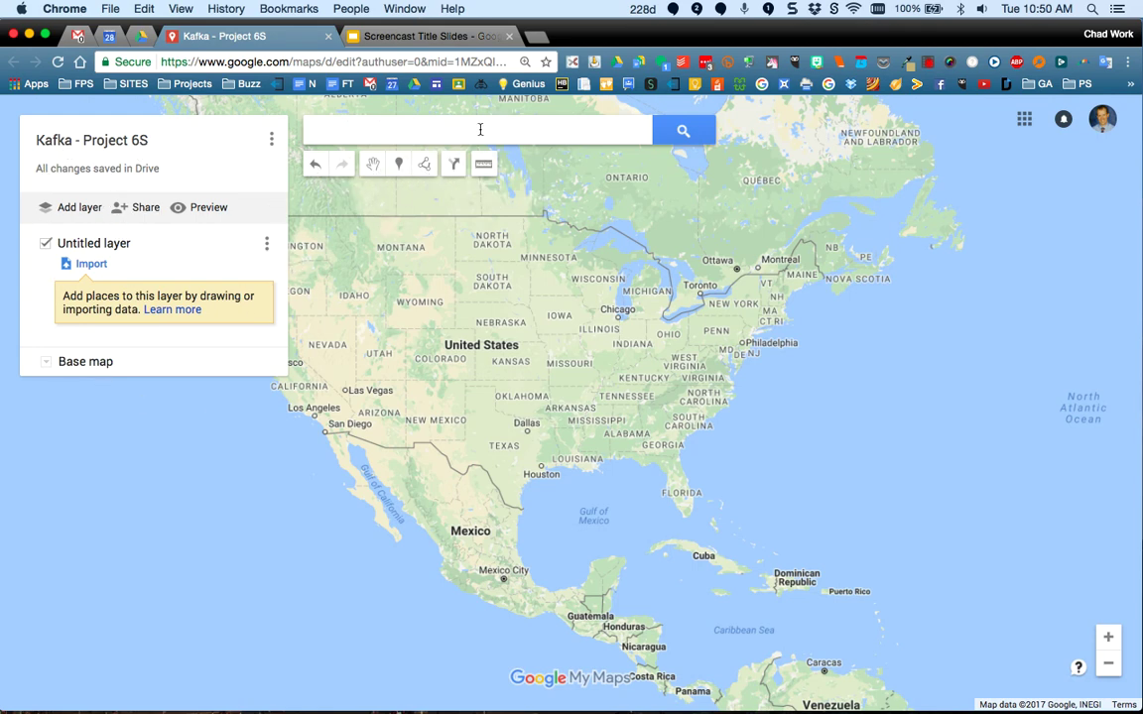
Step: Search for "forest park middle school, franklin" and add the Forest Park Middle School in Franklin, WI to the map
left_click(370, 131)
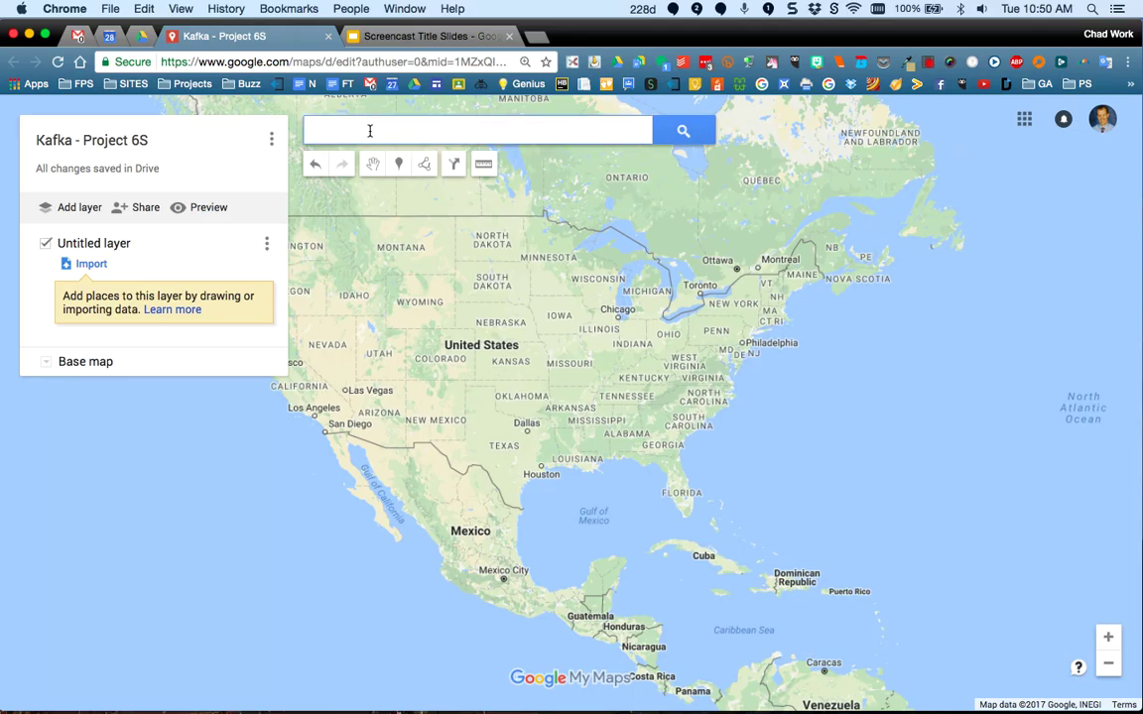
type("forest park")
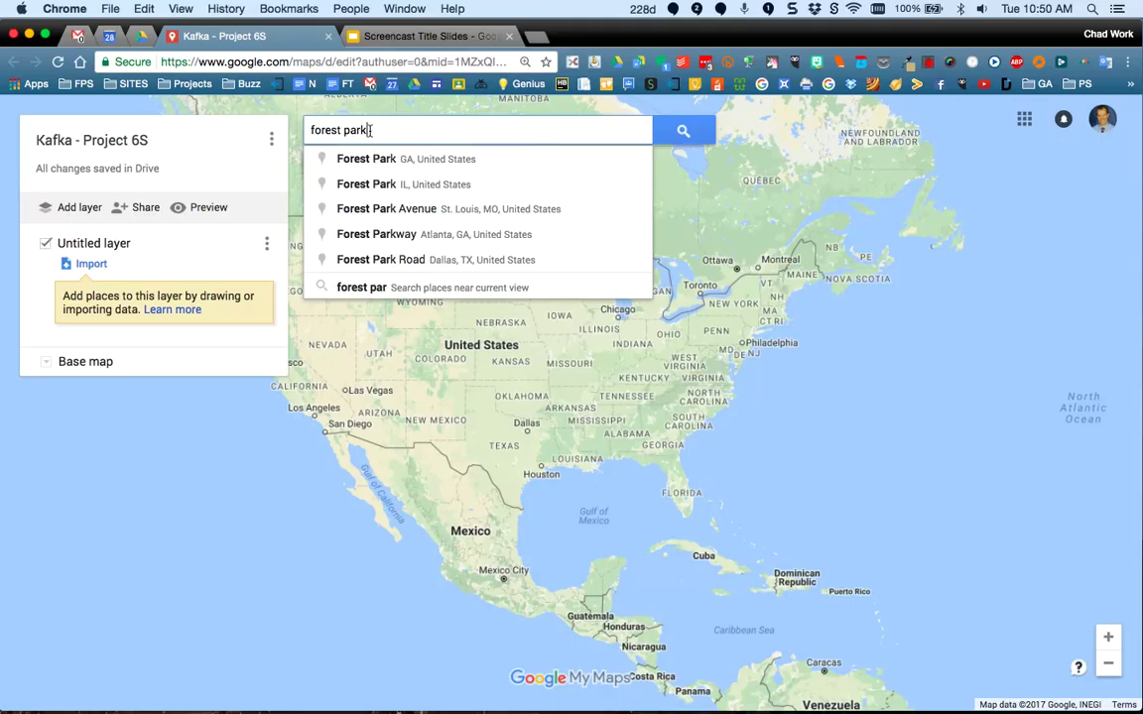
type(" middle school")
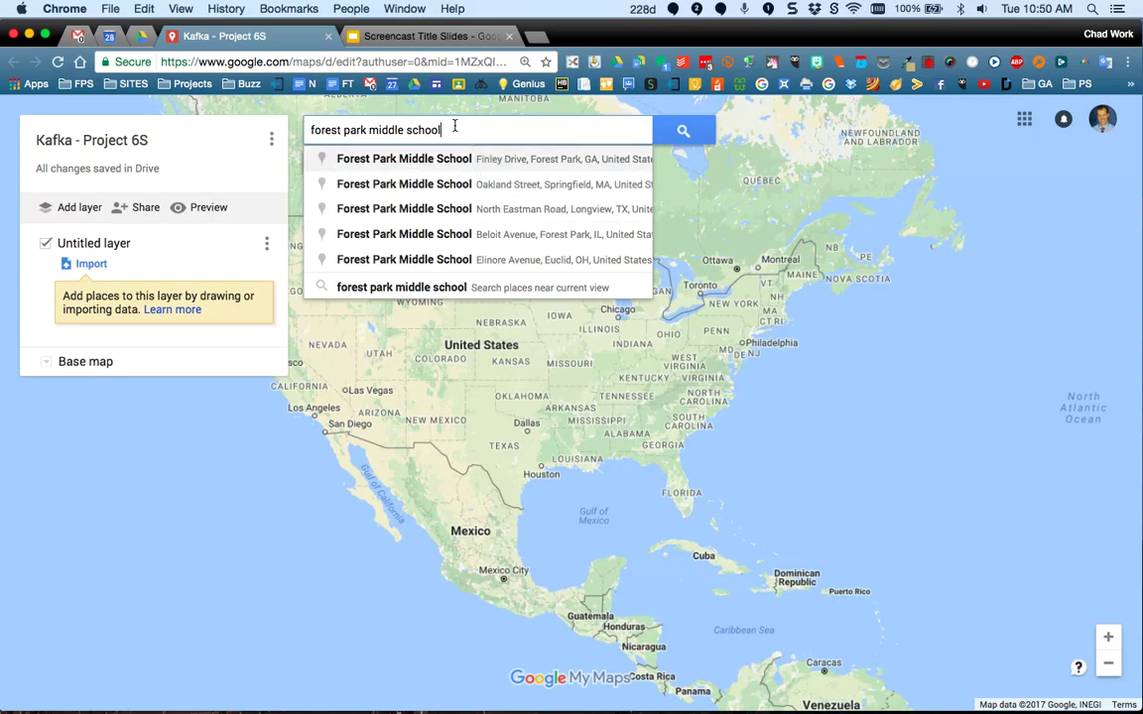
type(", franklin")
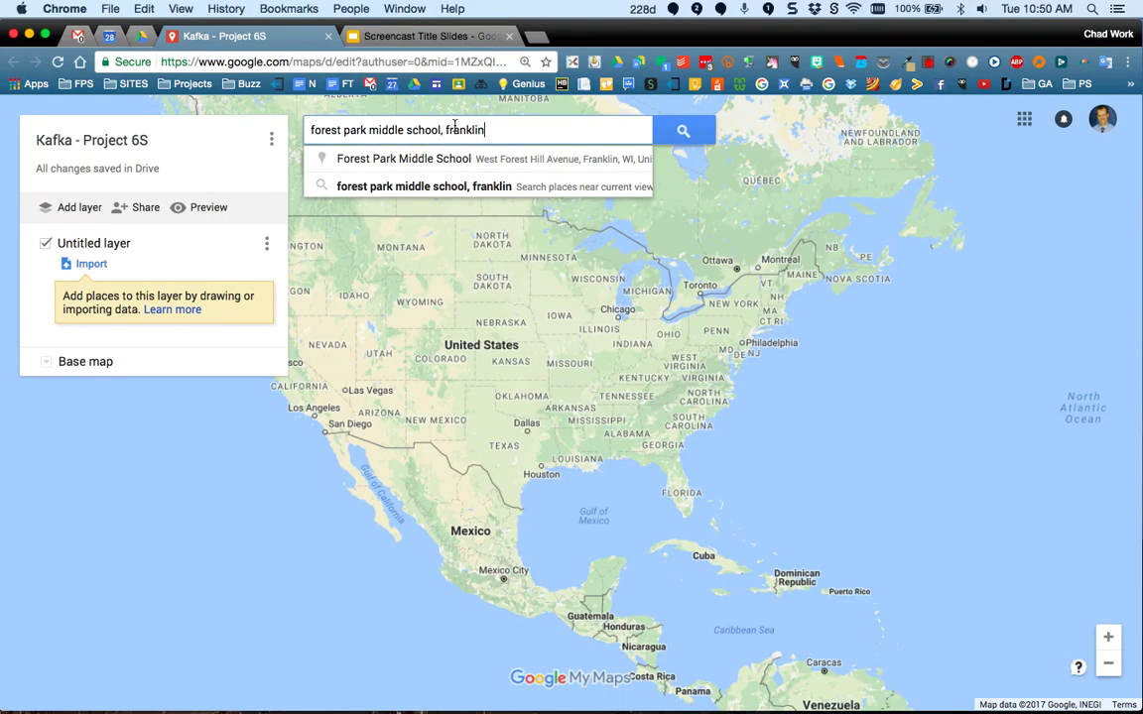
left_click(498, 165)
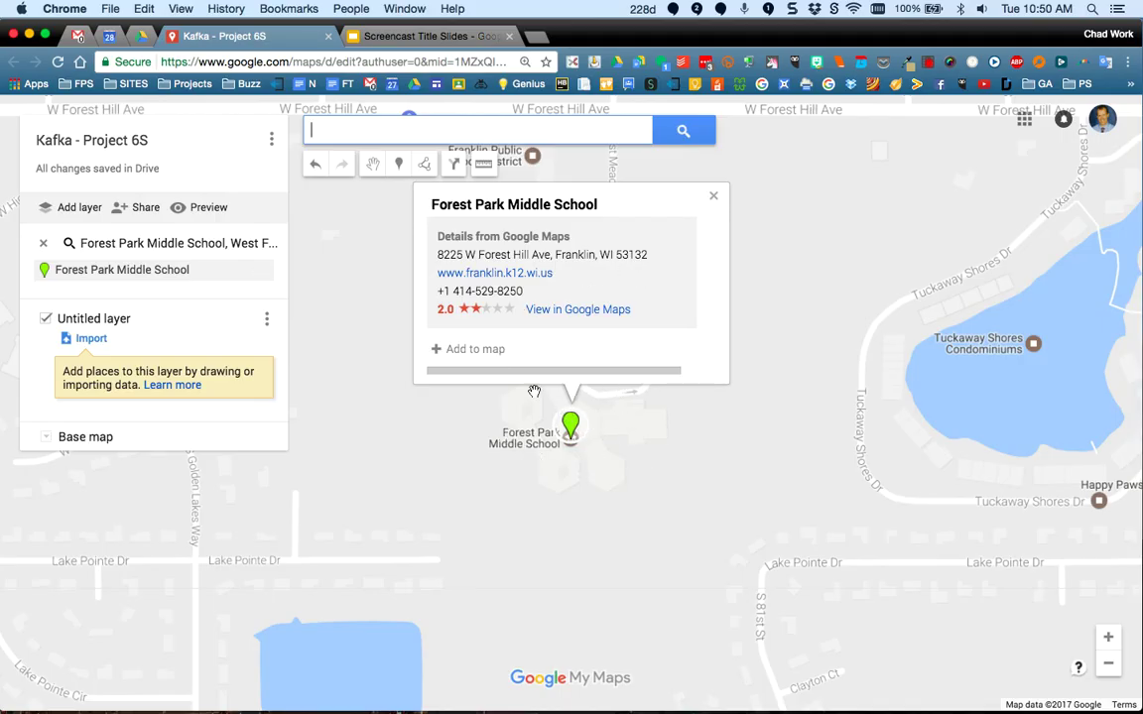
left_click(469, 352)
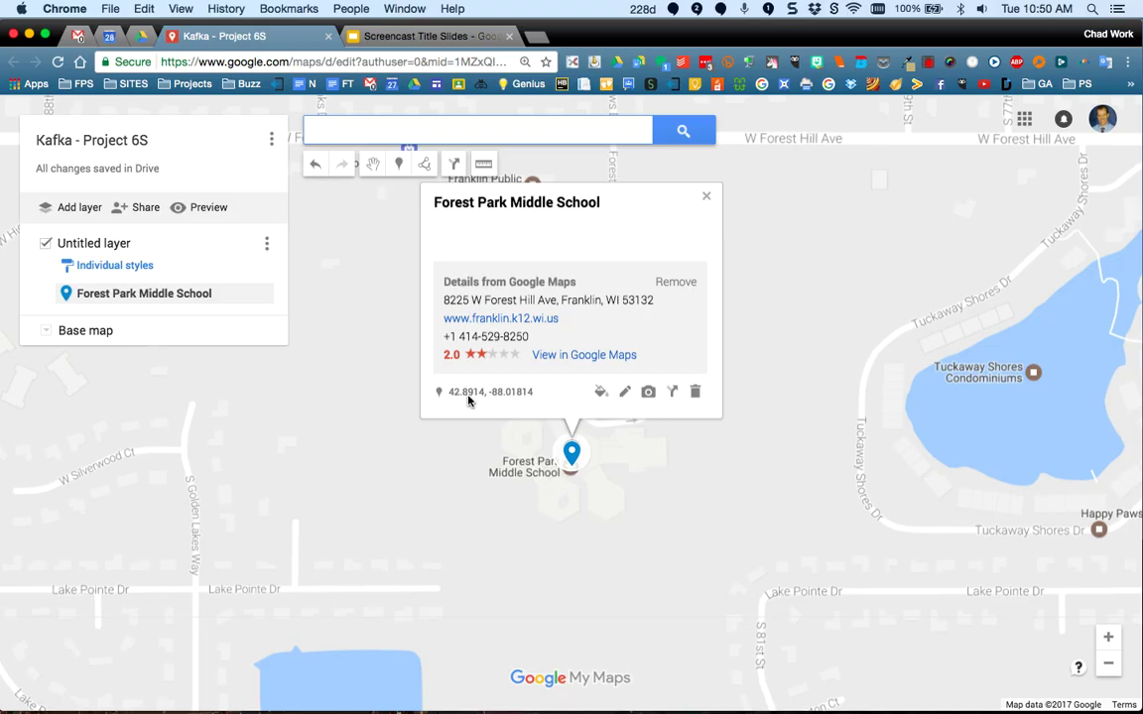
Step: Style the Forest Park Middle School marker in dark orange with the two-children icon found by filtering for "school"
left_click(600, 392)
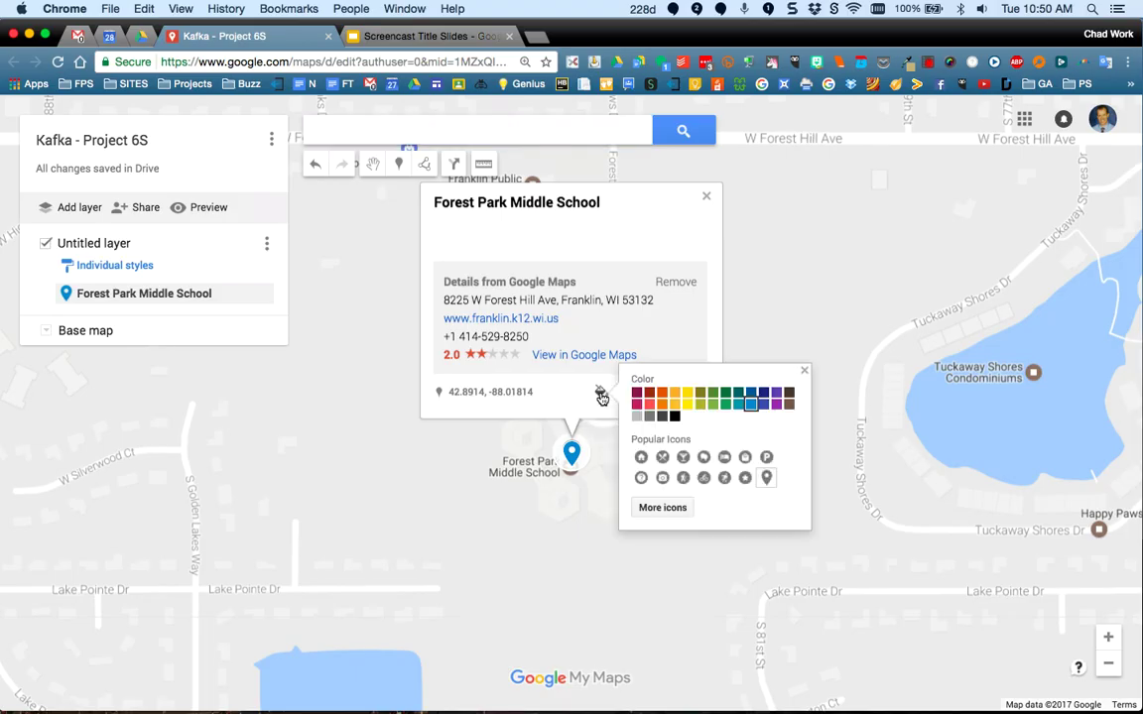
left_click(659, 393)
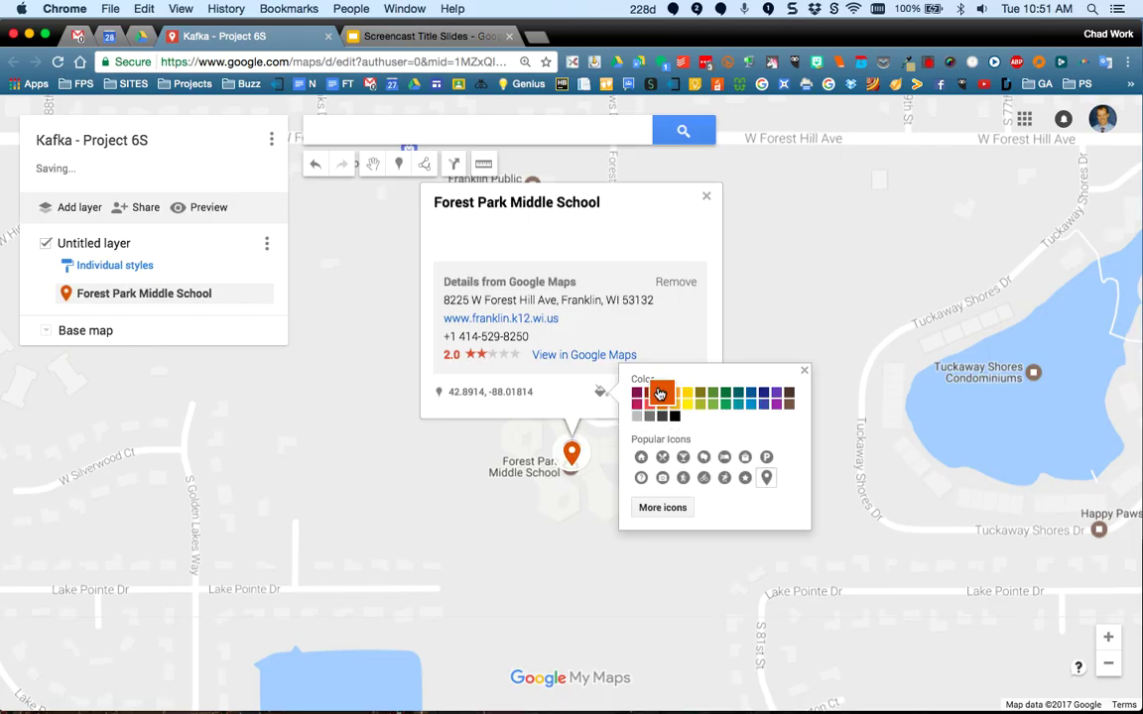
left_click(653, 508)
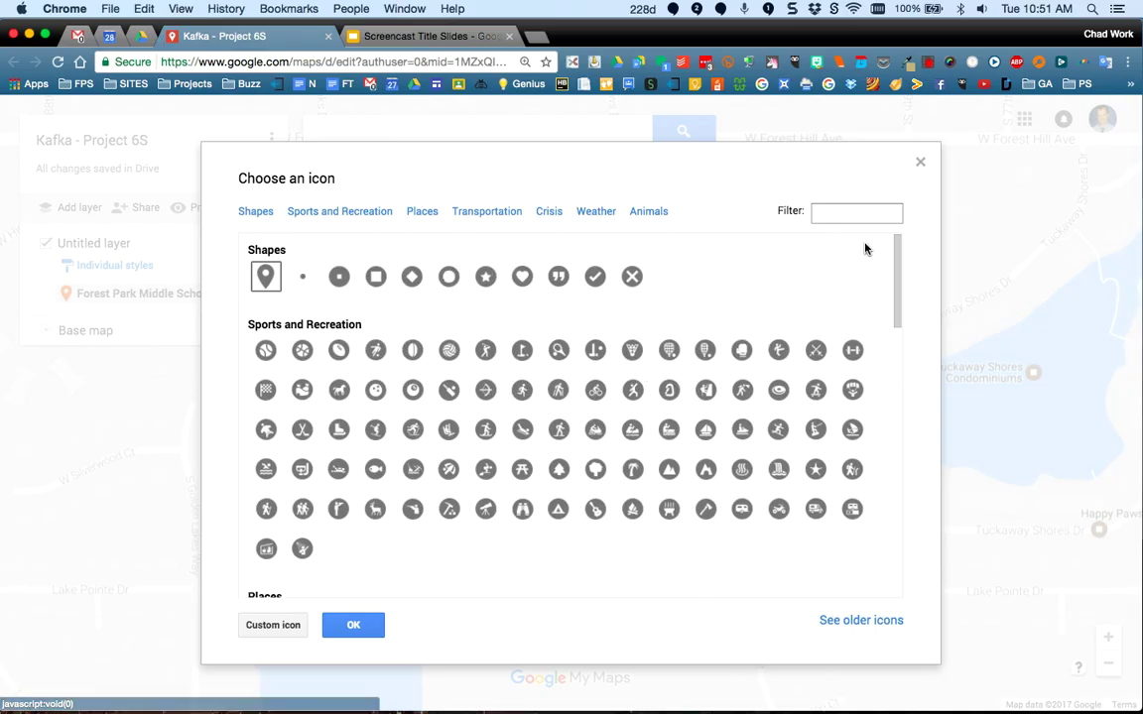
type("school")
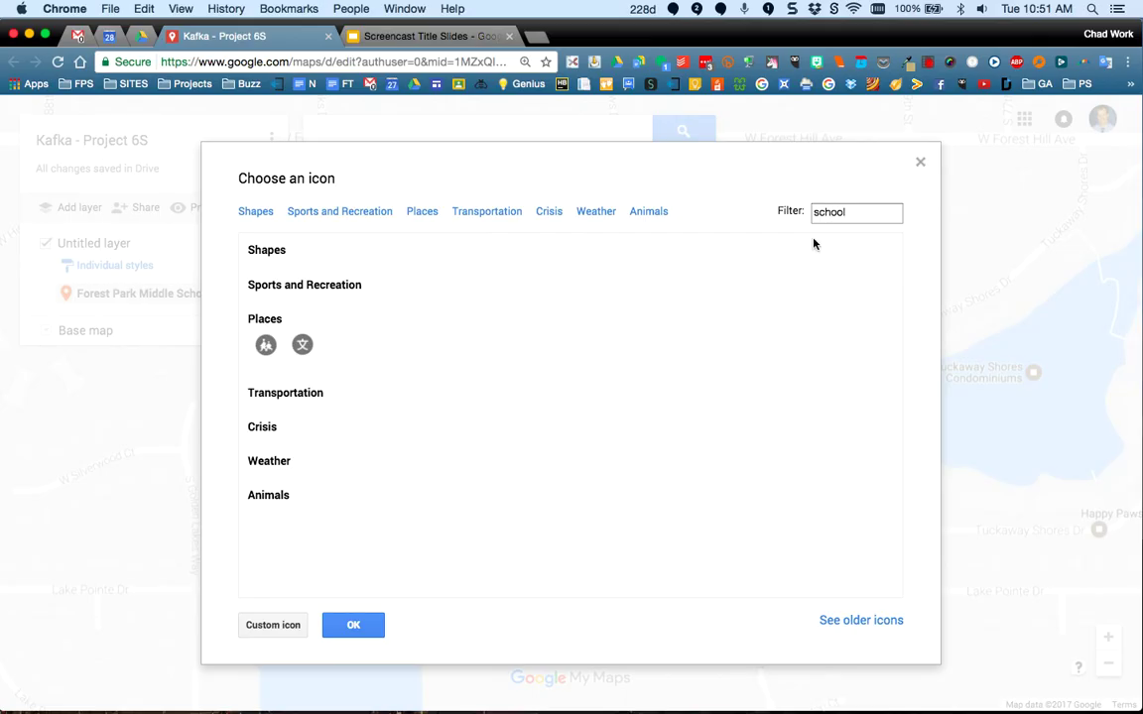
left_click(265, 344)
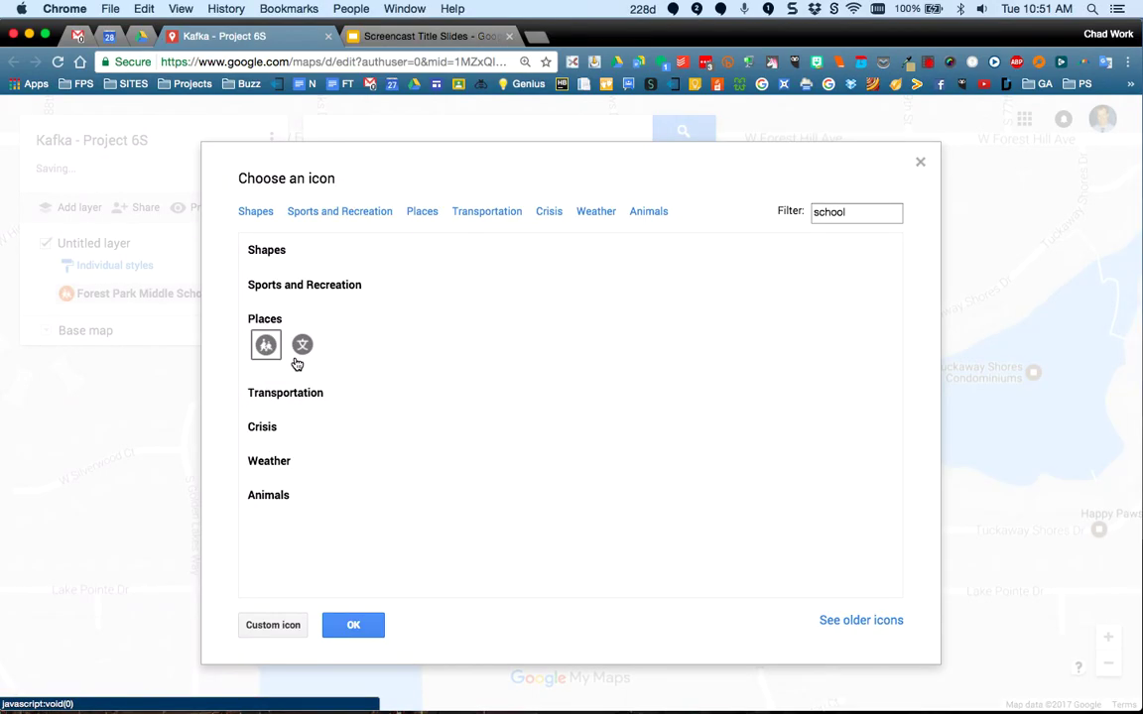
left_click(353, 625)
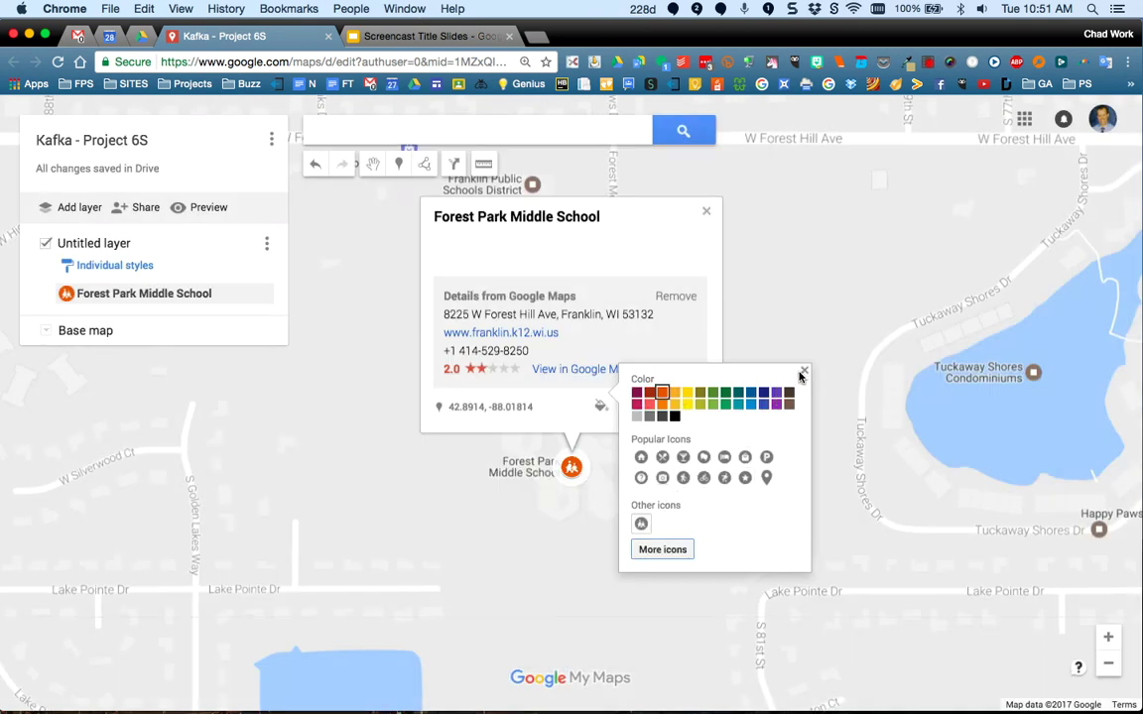
left_click(723, 339)
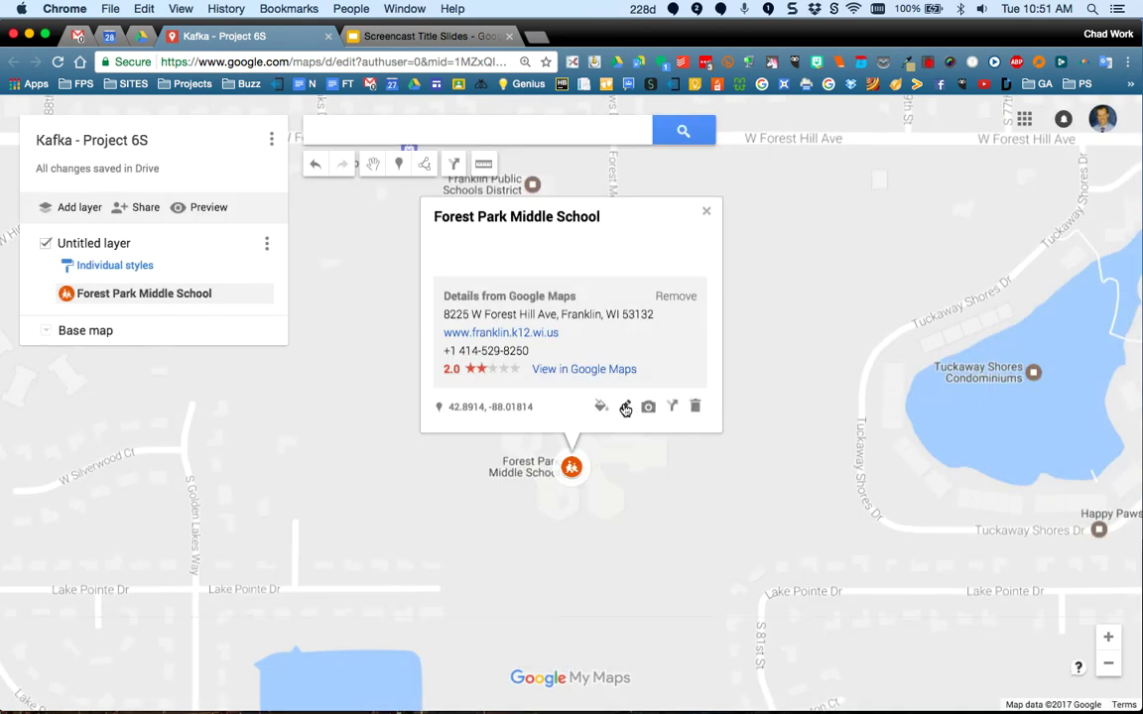
Step: Enter the placeholder description "adfa fafdafa sf adsfadf a fdf" for the Forest Park Middle School marker and save it
left_click(624, 405)
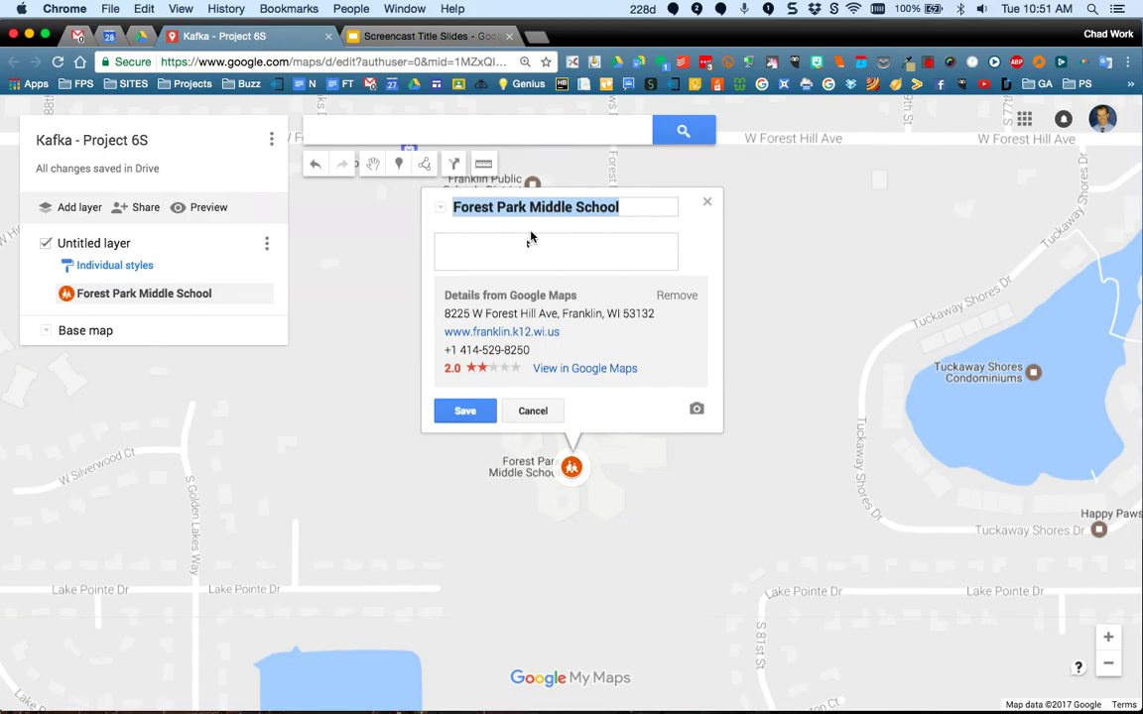
left_click(456, 245)
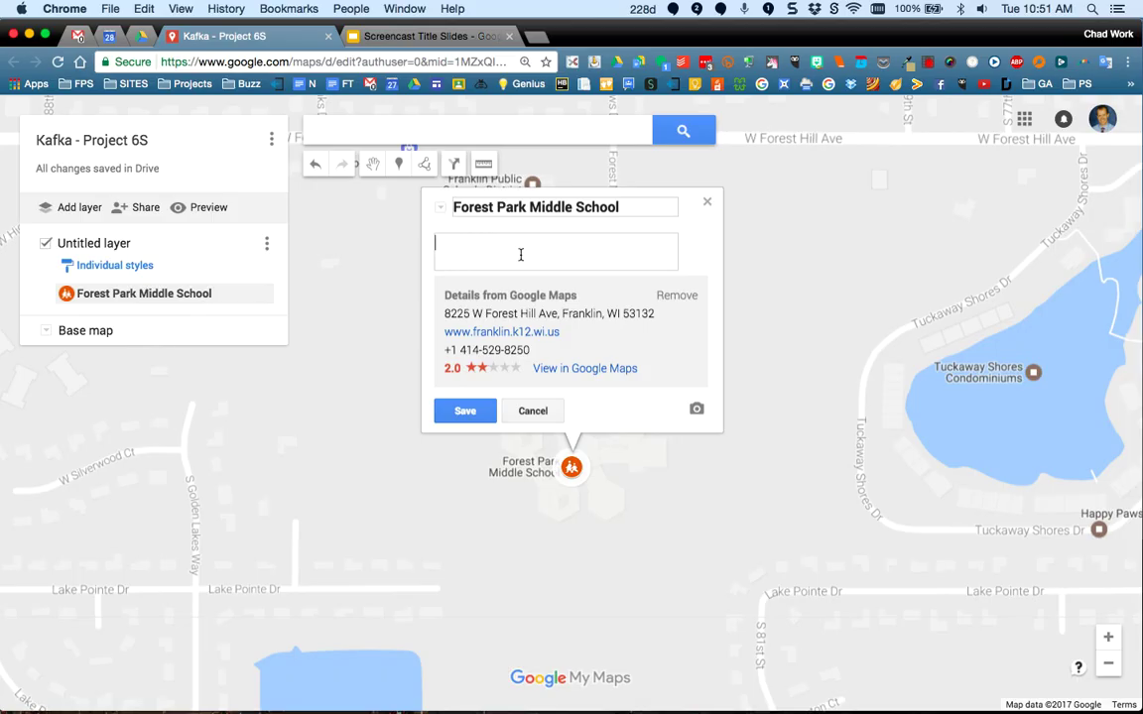
type("adfa fafdafa sf adsfadf a fdf")
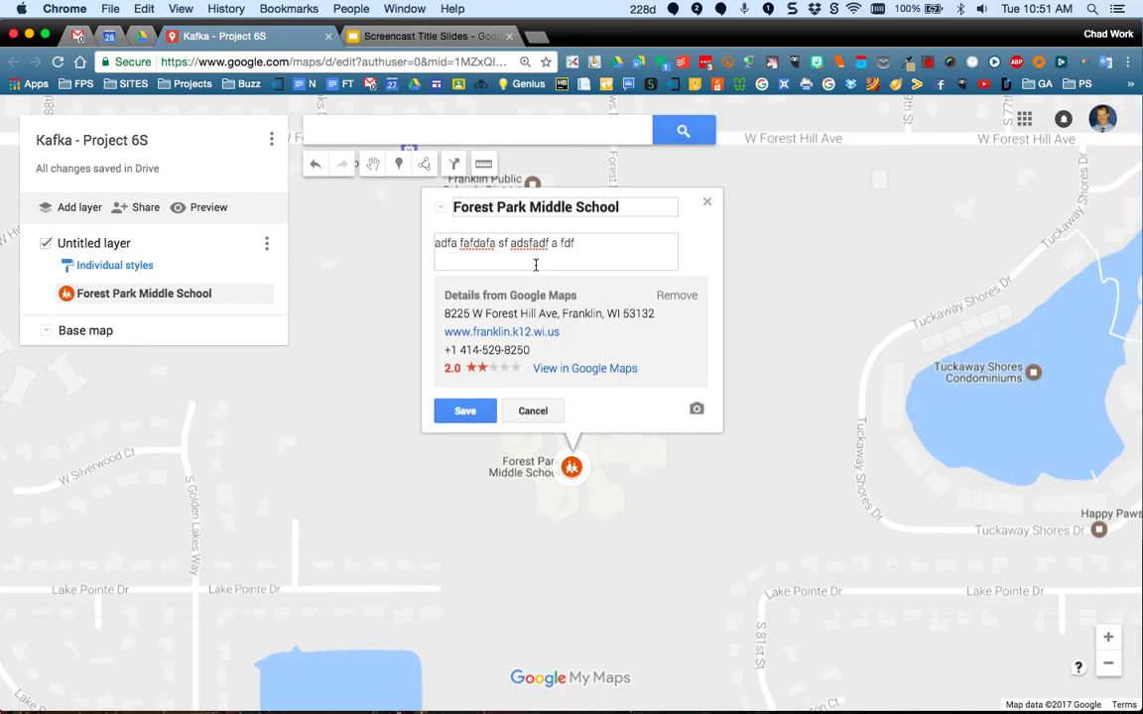
left_click(467, 411)
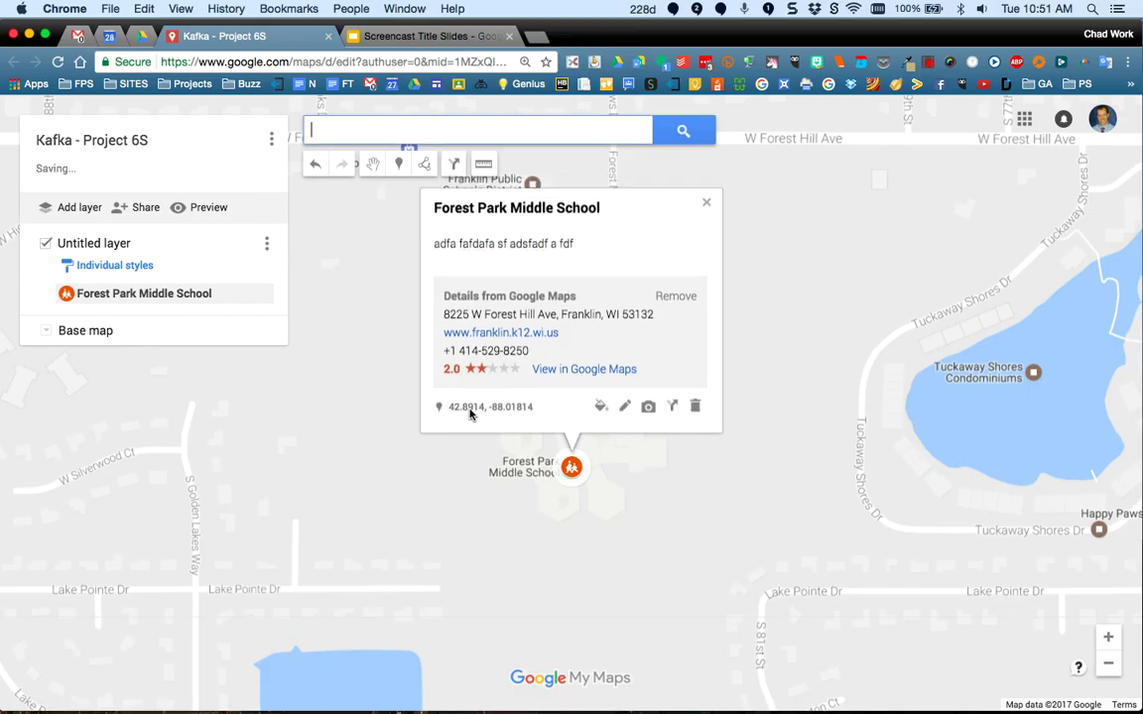
Step: Start adding a photo to the Forest Park Middle School marker and search Google Images for "forest park middle school franklin"
left_click(648, 409)
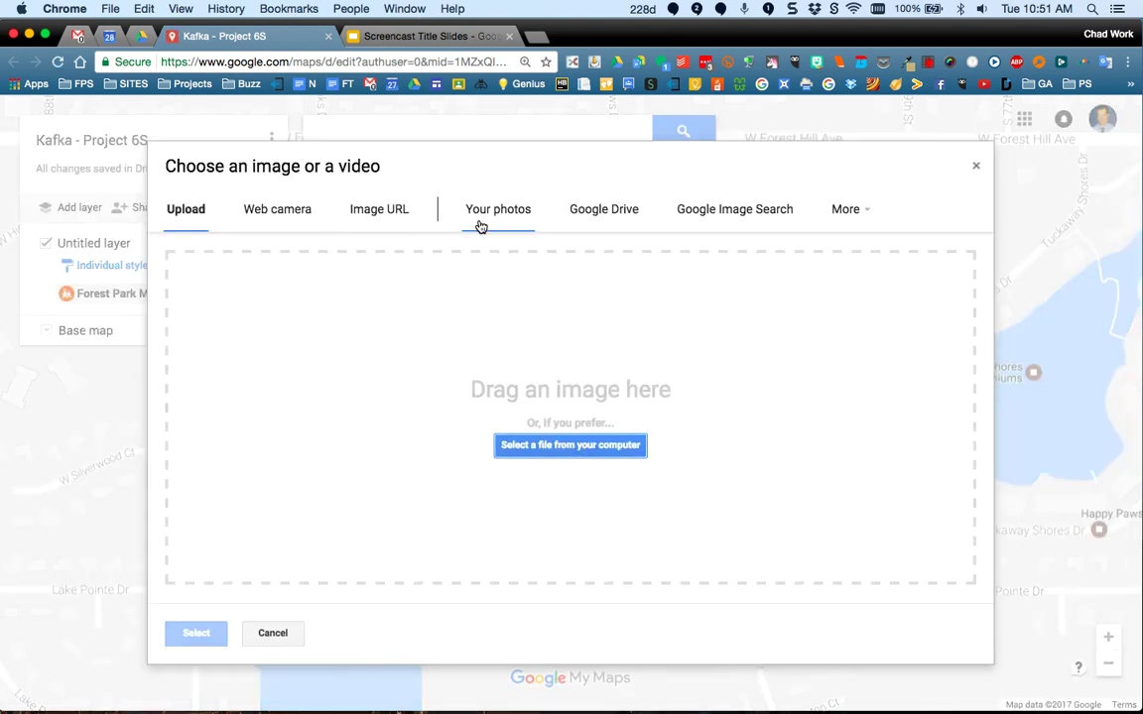
left_click(376, 214)
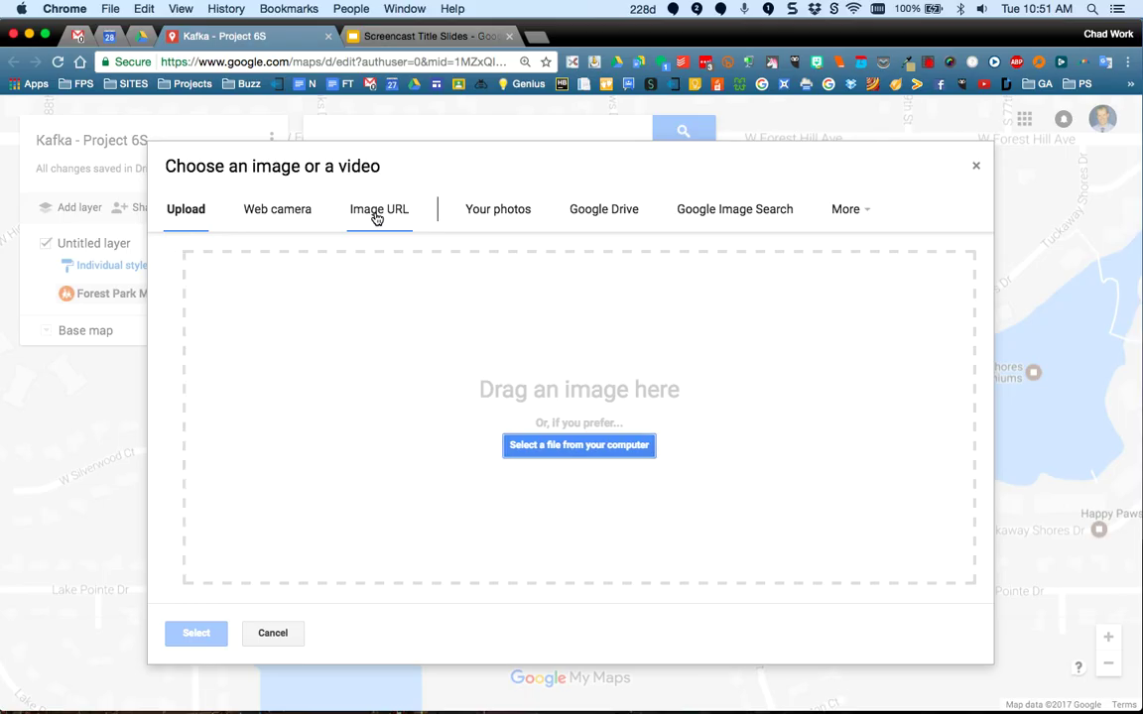
left_click(195, 213)
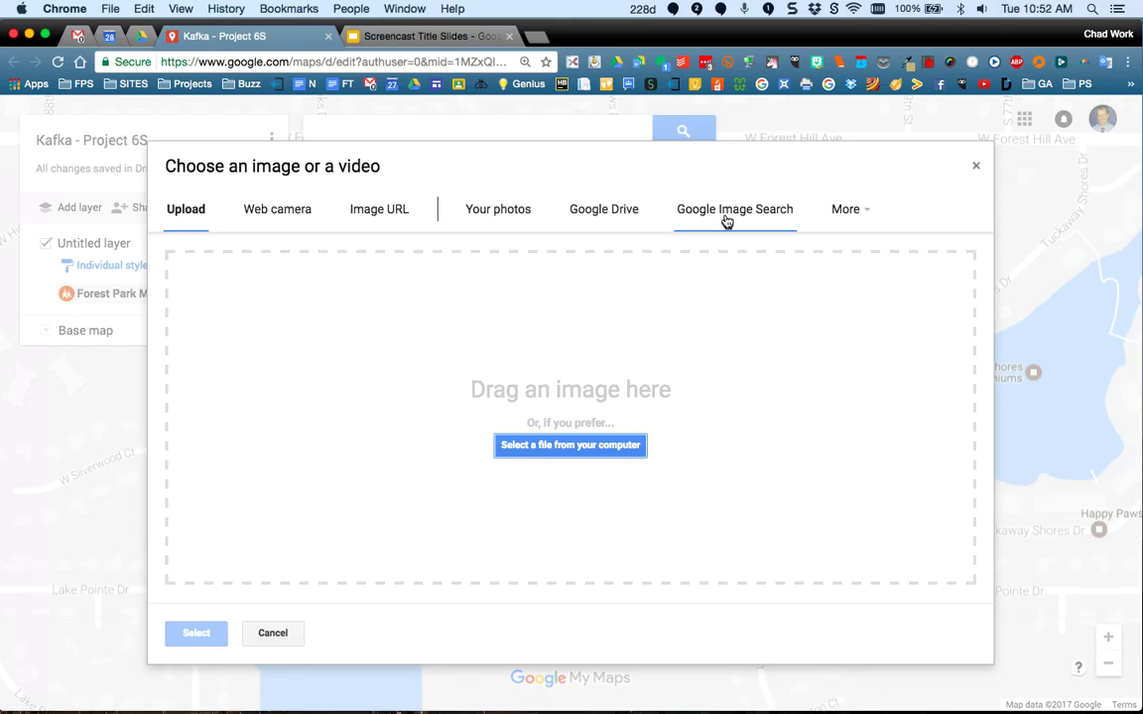
left_click(852, 212)
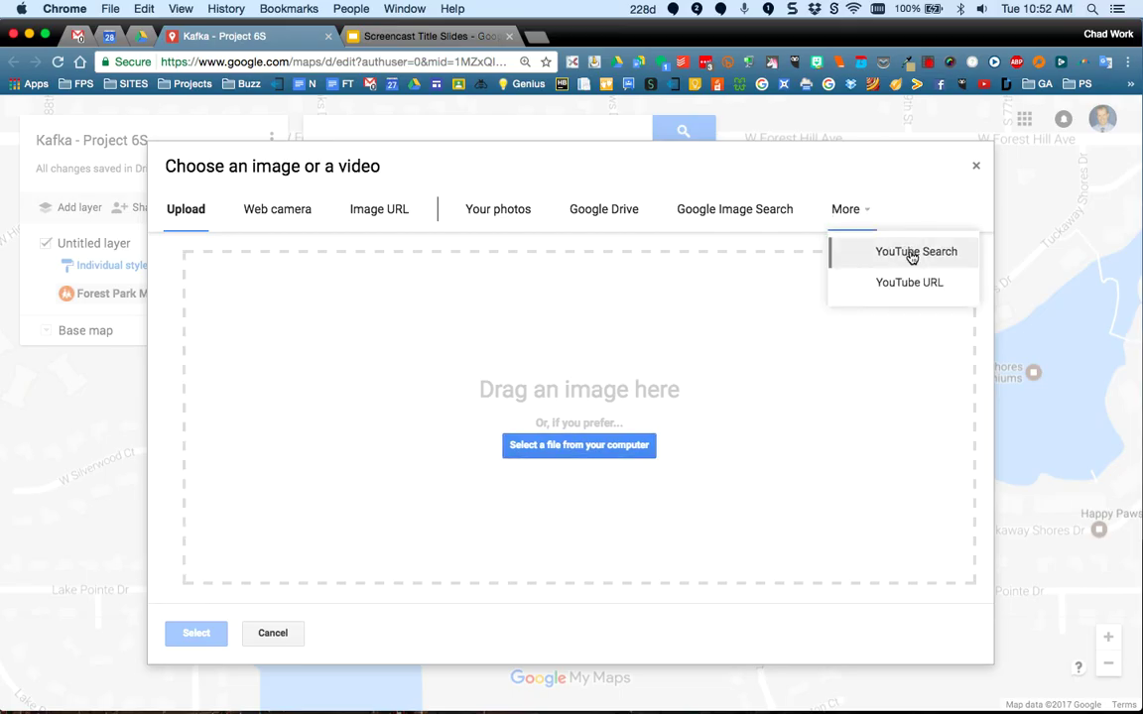
left_click(898, 199)
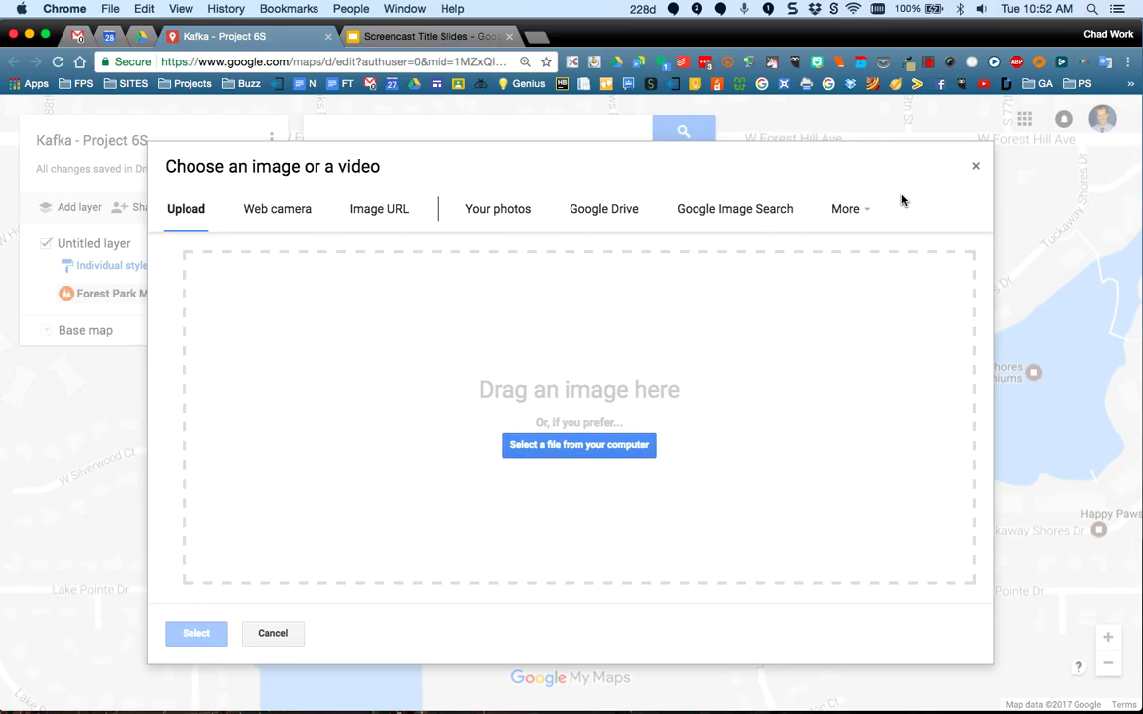
left_click(722, 211)
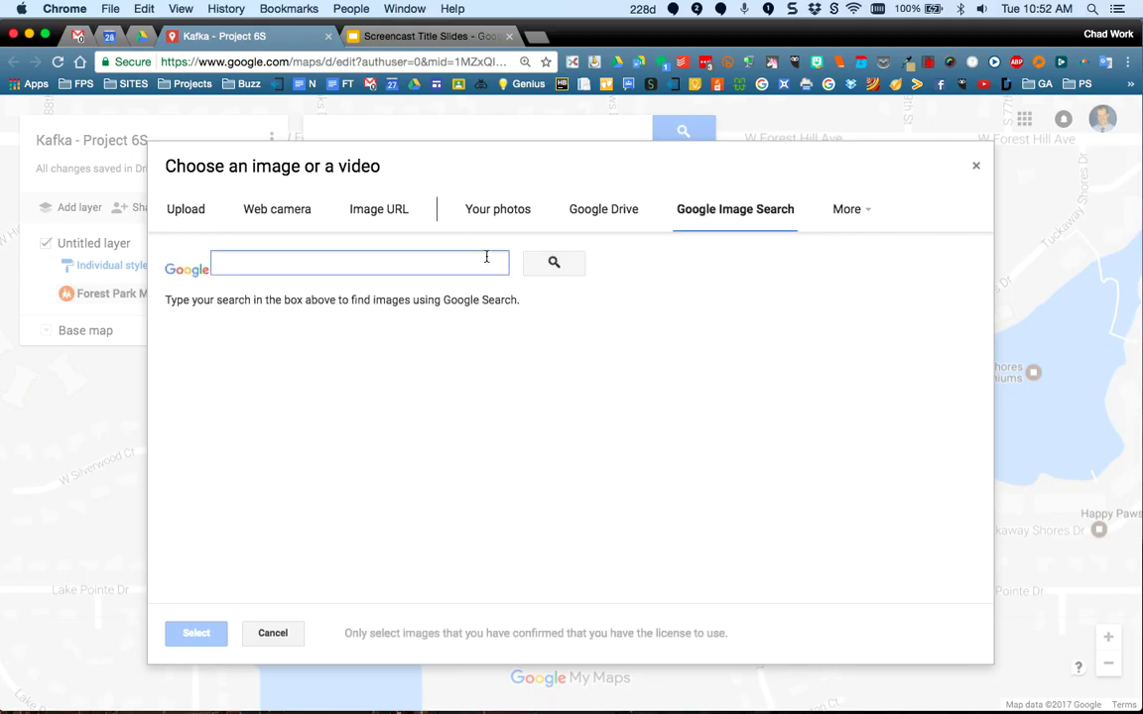
type("forest park middle s")
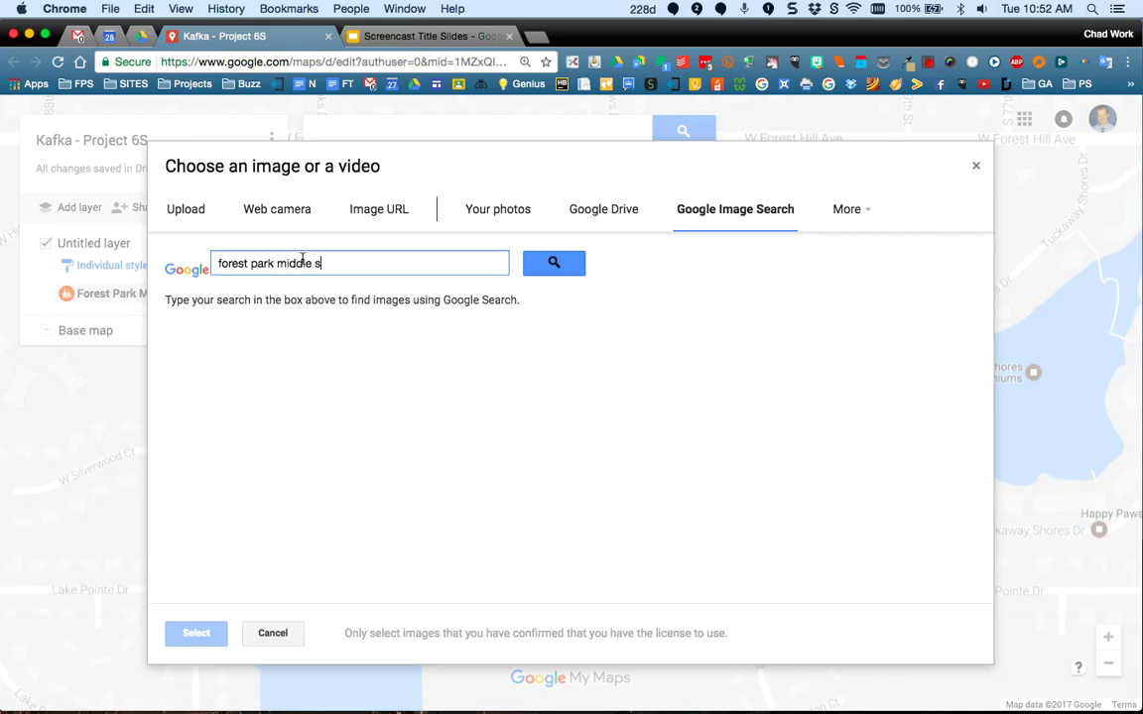
type("anklin")
key("Return")
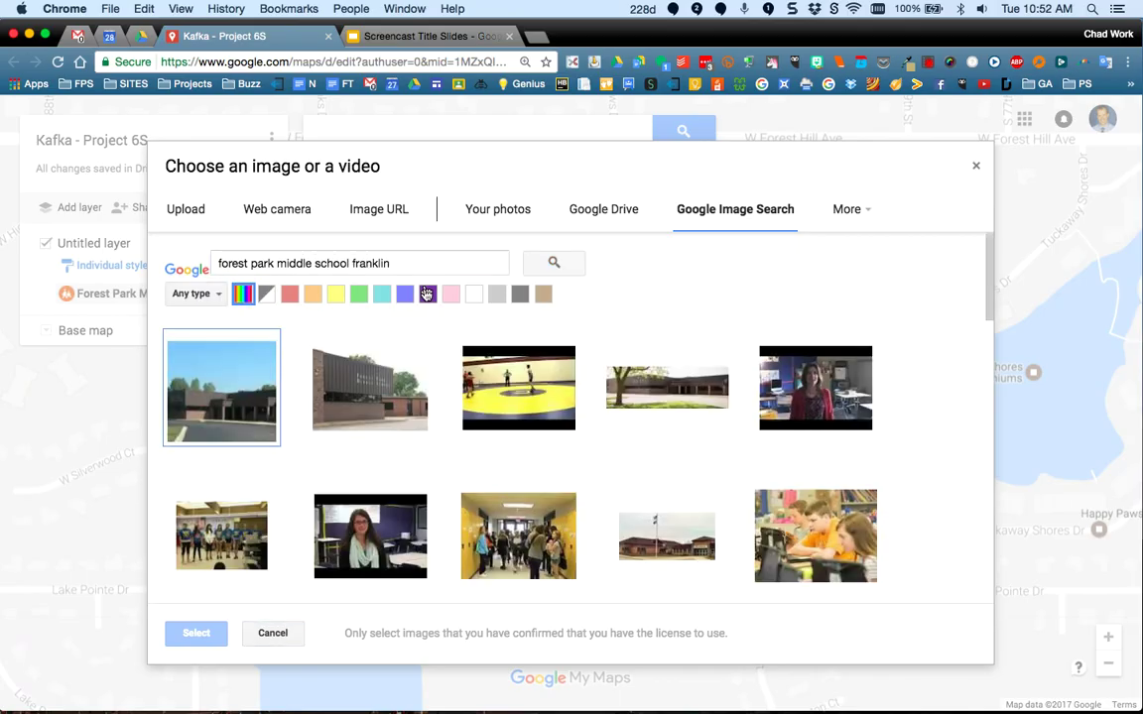
Step: Attach the second image result, the brick school building with trees behind it, to the Forest Park Middle School marker and save
left_click(359, 378)
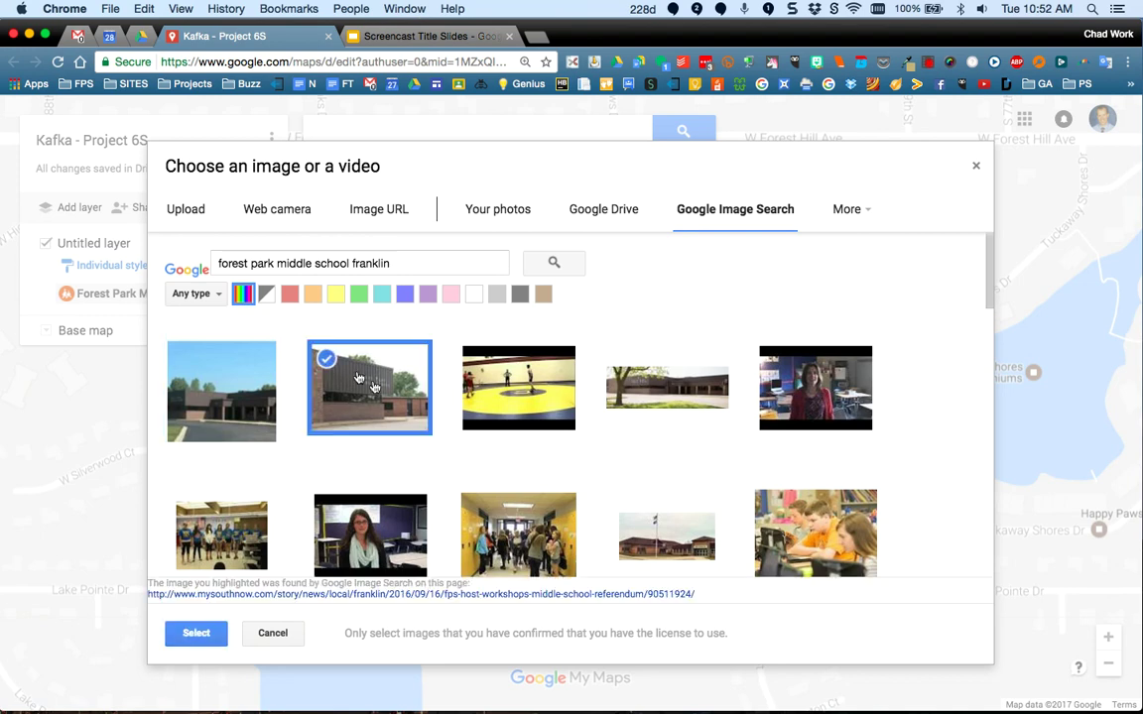
left_click(193, 633)
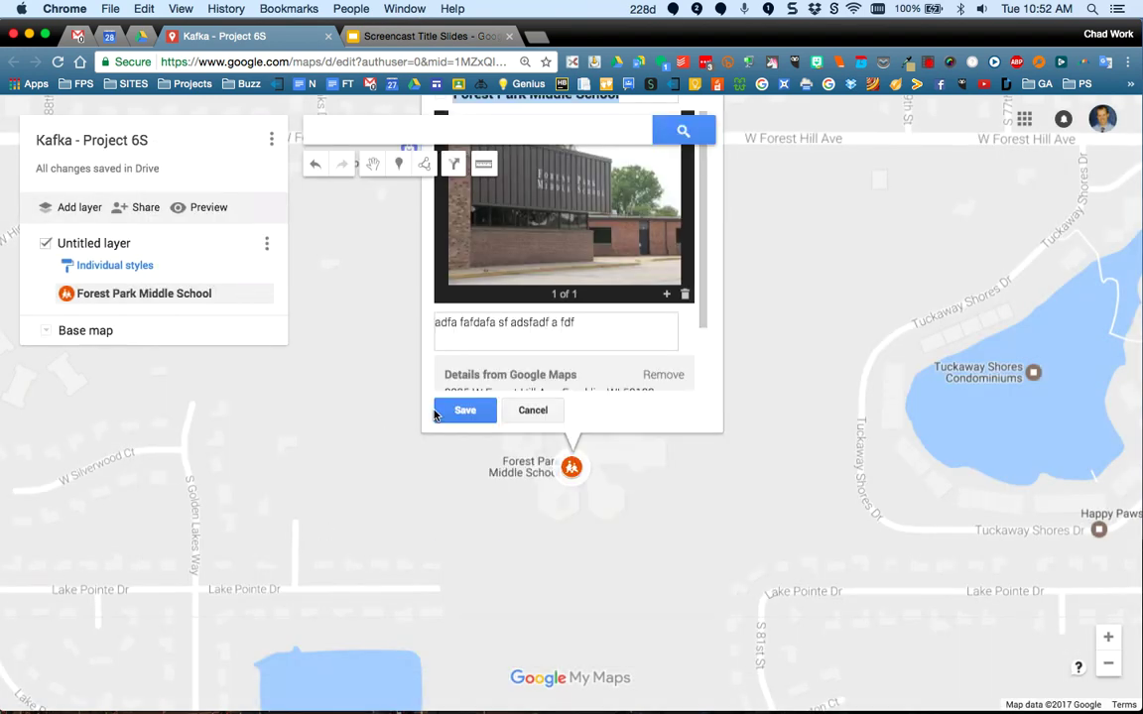
left_click(460, 410)
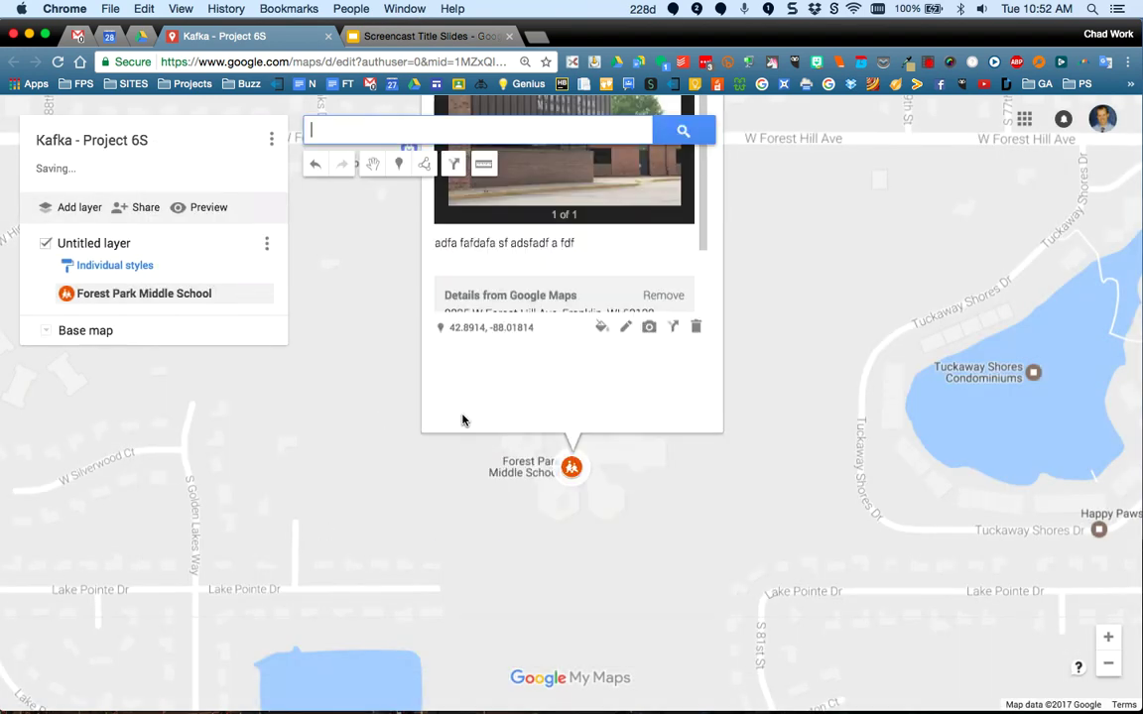
Step: Review the photo and description on the Forest Park Middle School marker's card and close it
left_click(783, 384)
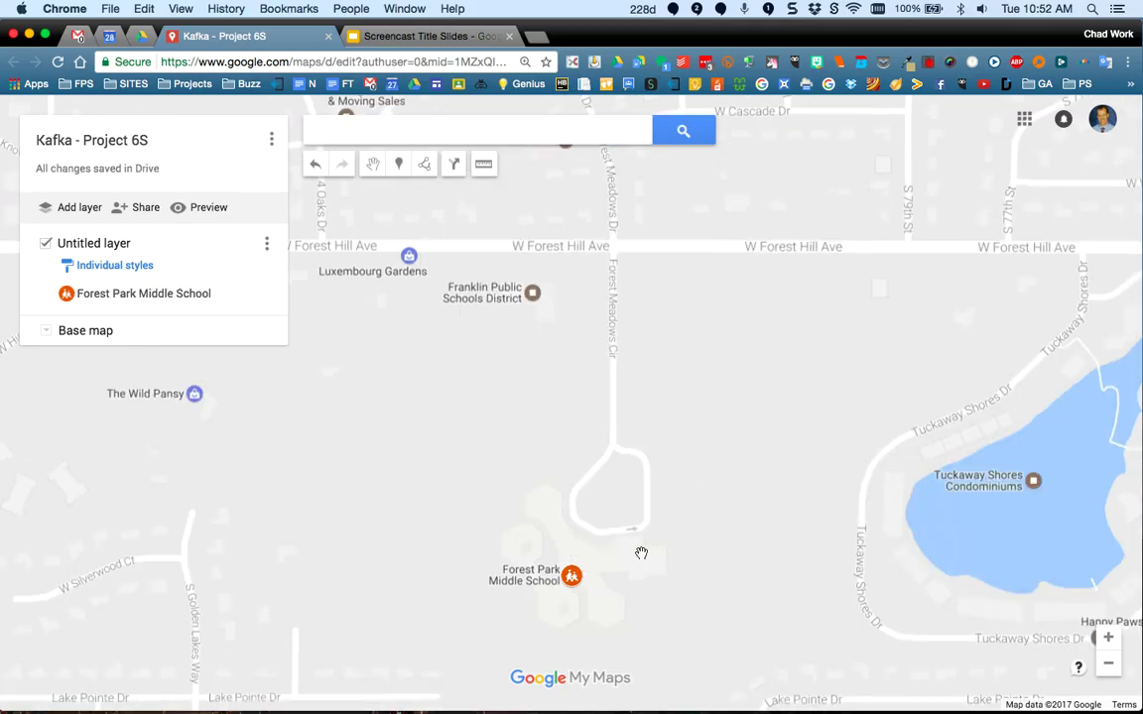
left_click(572, 578)
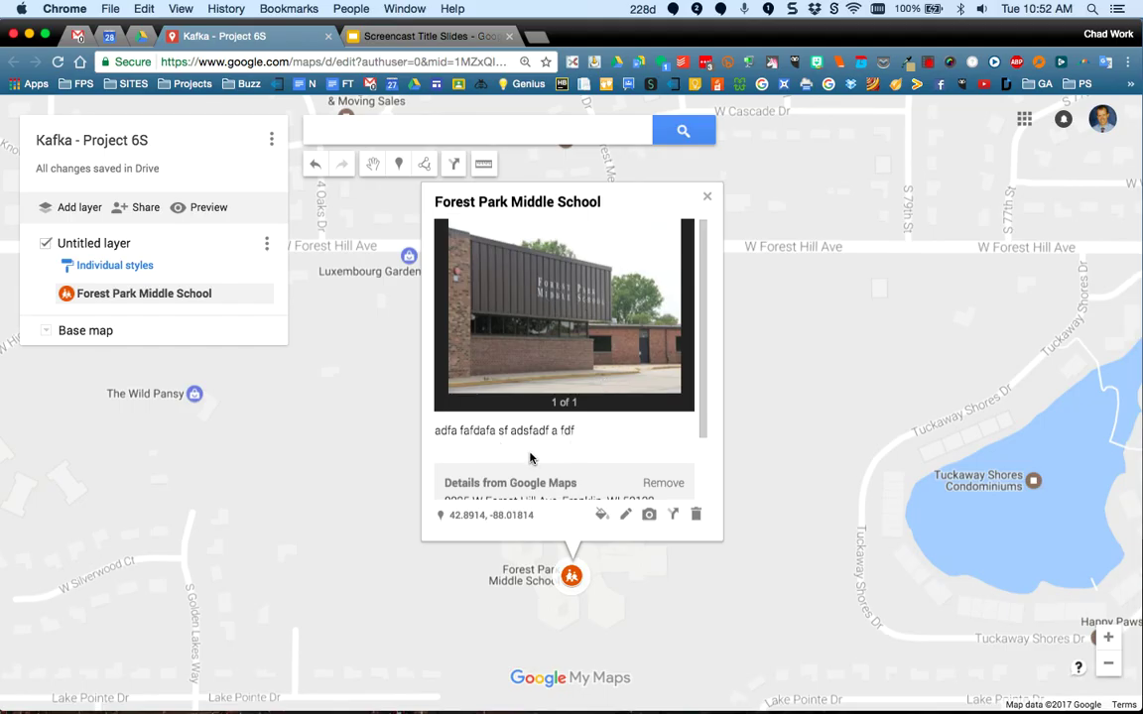
left_click(820, 431)
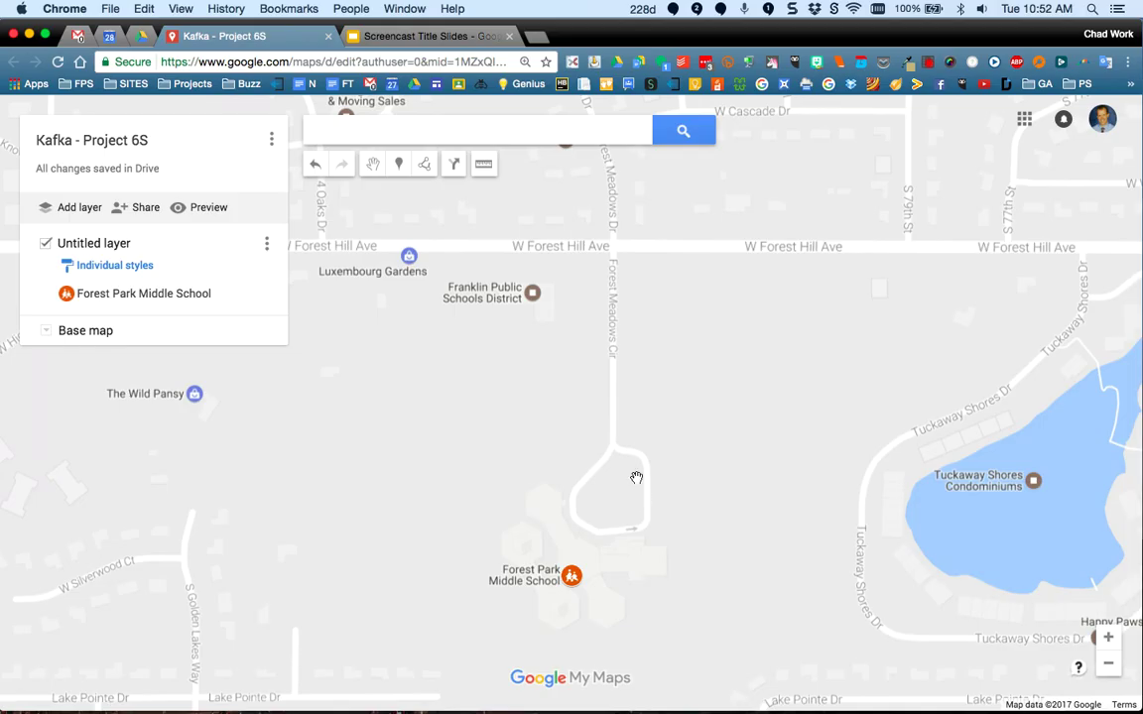
Step: Place a marker where W Loomis Rd meets W Drexel Ave, save it as "Location 1" with description "afddl;jfad", and move it slightly south
scroll(635, 463, "down", 5)
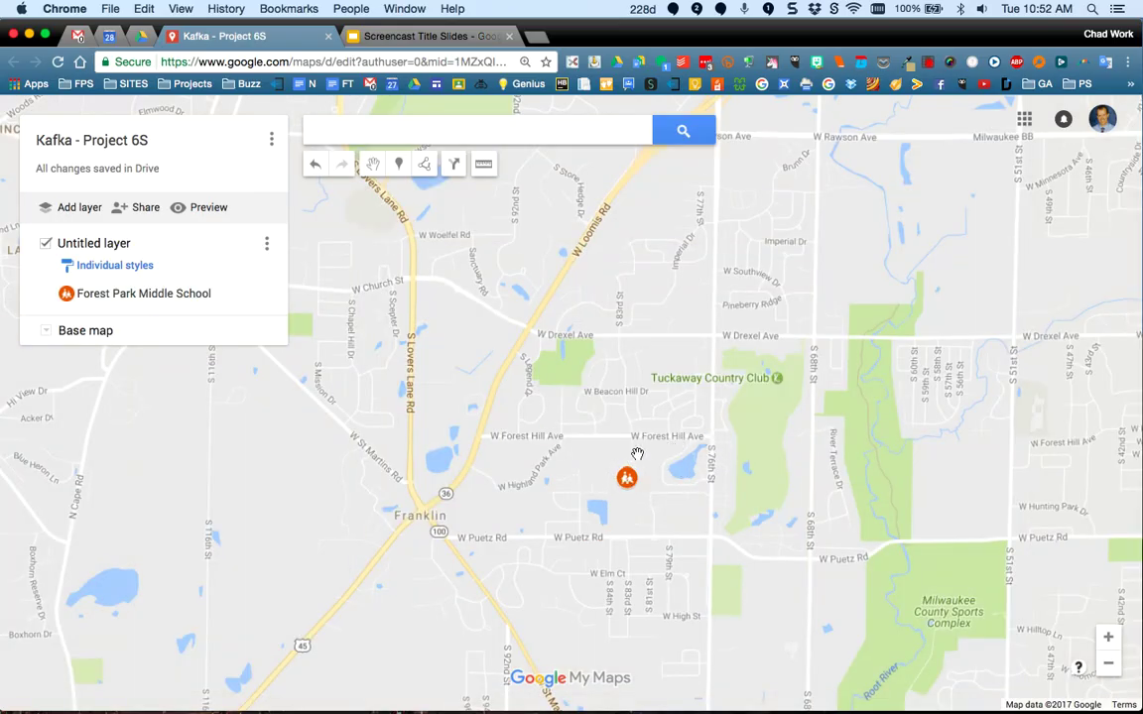
left_click(399, 169)
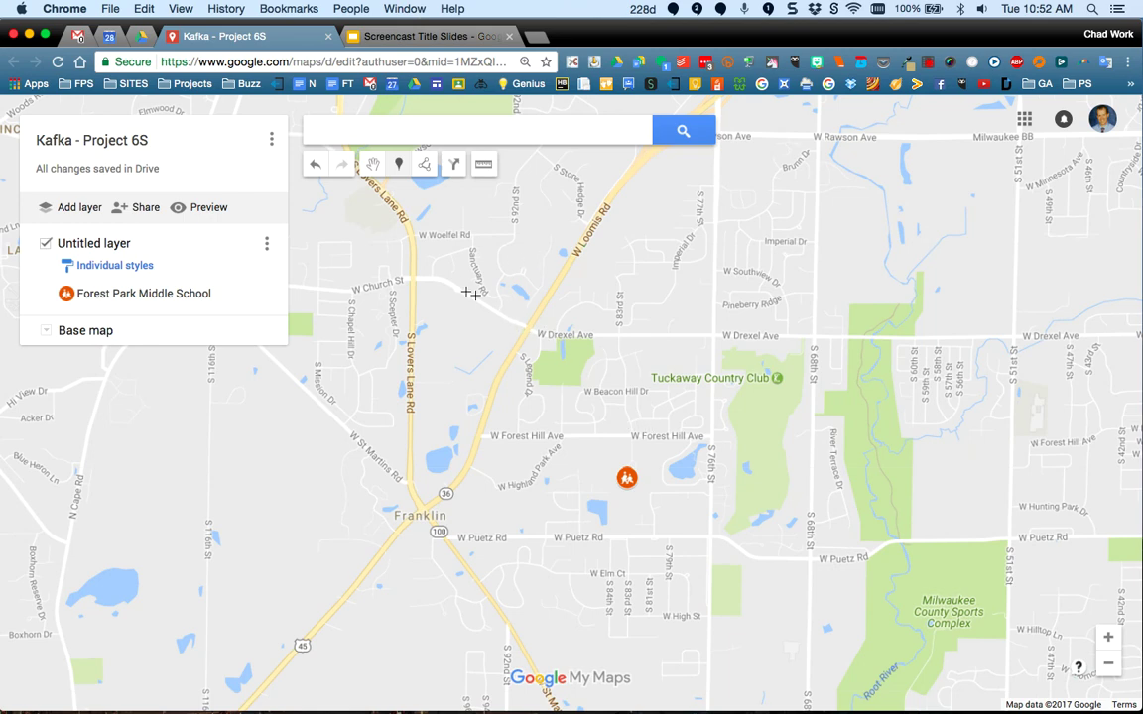
left_click(530, 331)
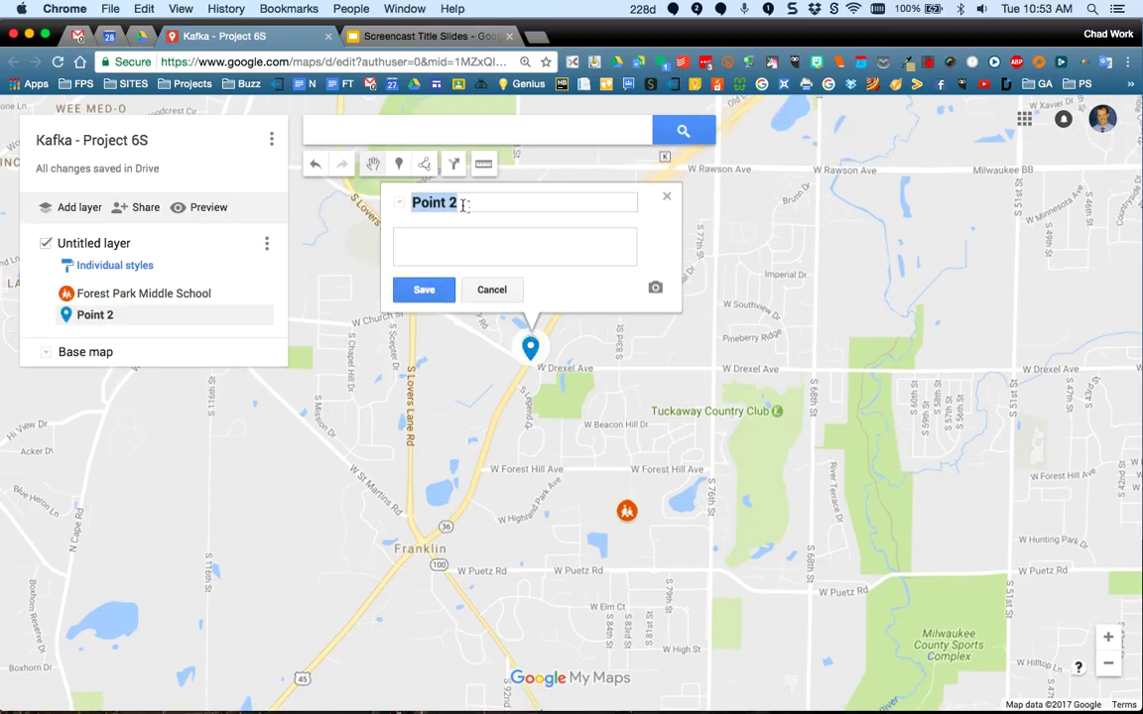
type("Locati")
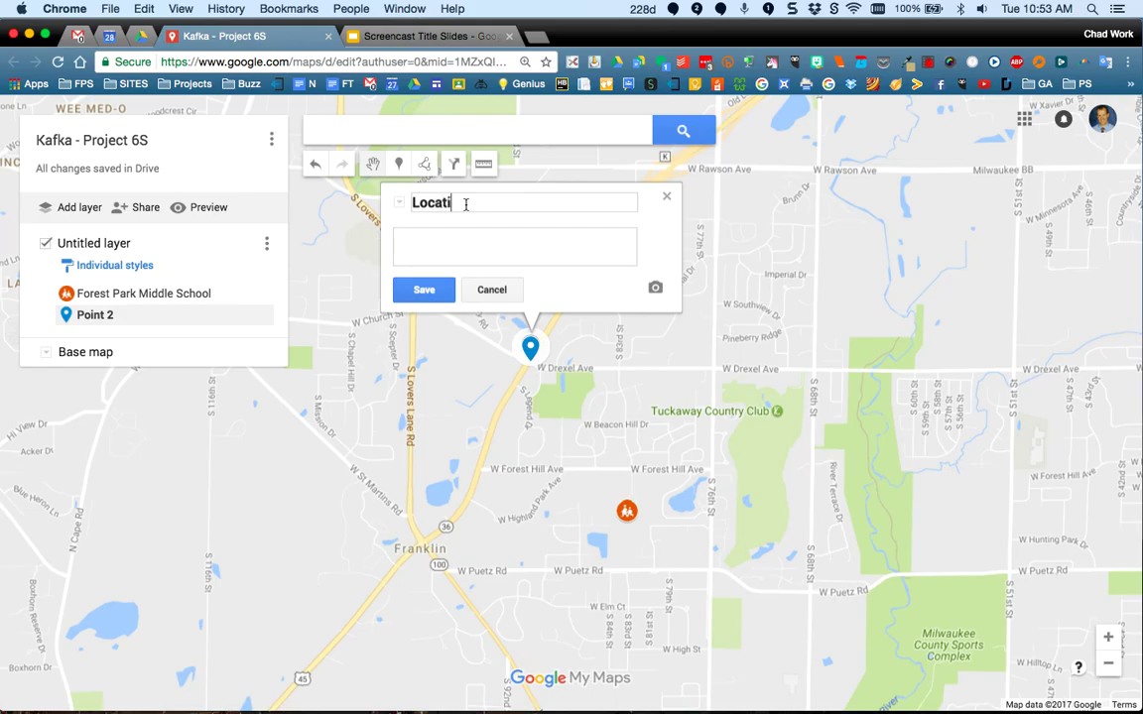
type("onafddl;jfad")
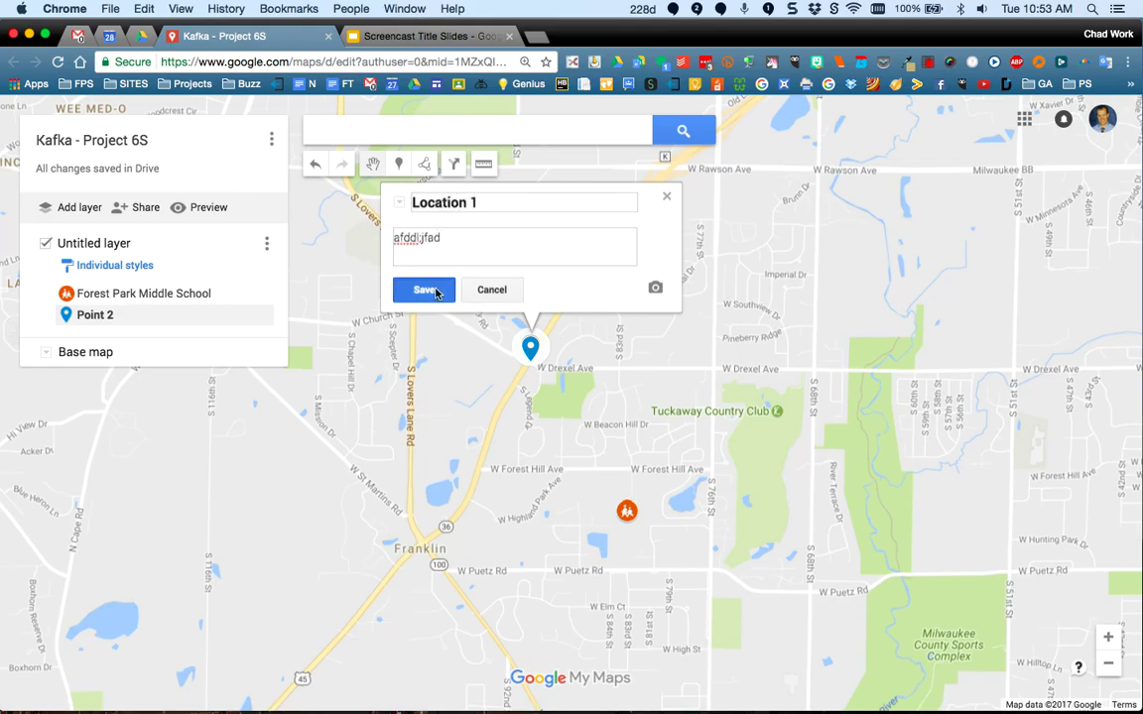
left_click(432, 290)
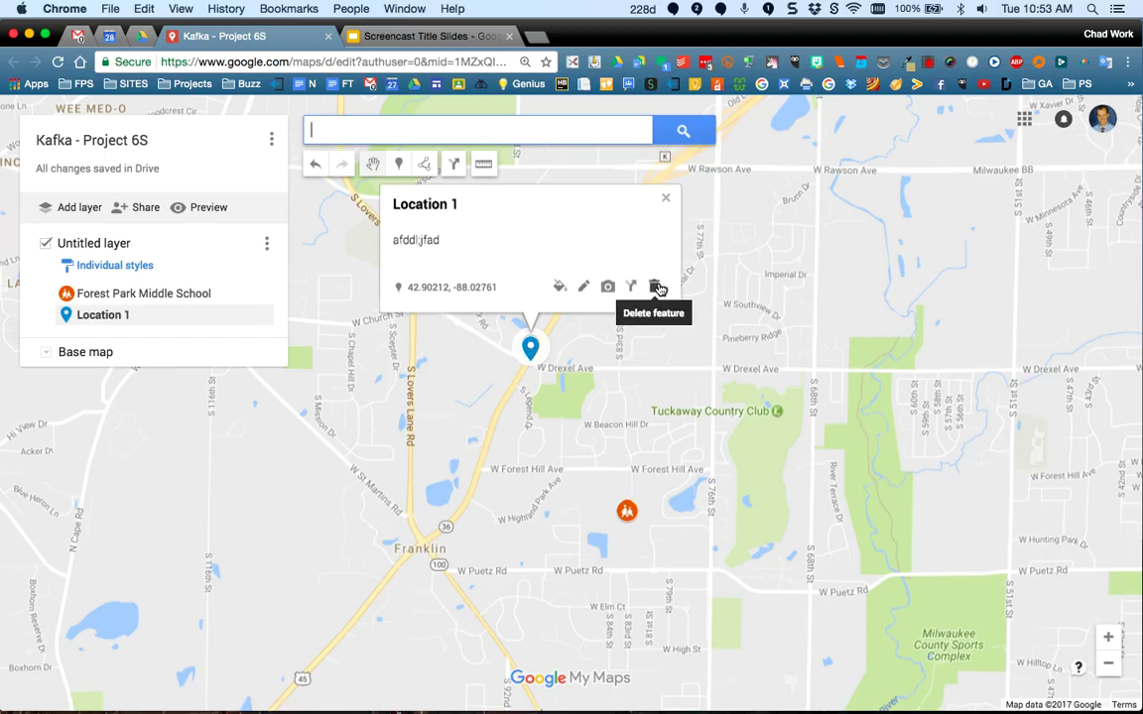
mouse_move(530, 350)
left_mouse_down()
mouse_move(495, 395)
mouse_move(581, 362)
mouse_move(508, 383)
mouse_move(503, 405)
mouse_move(530, 366)
left_mouse_up()
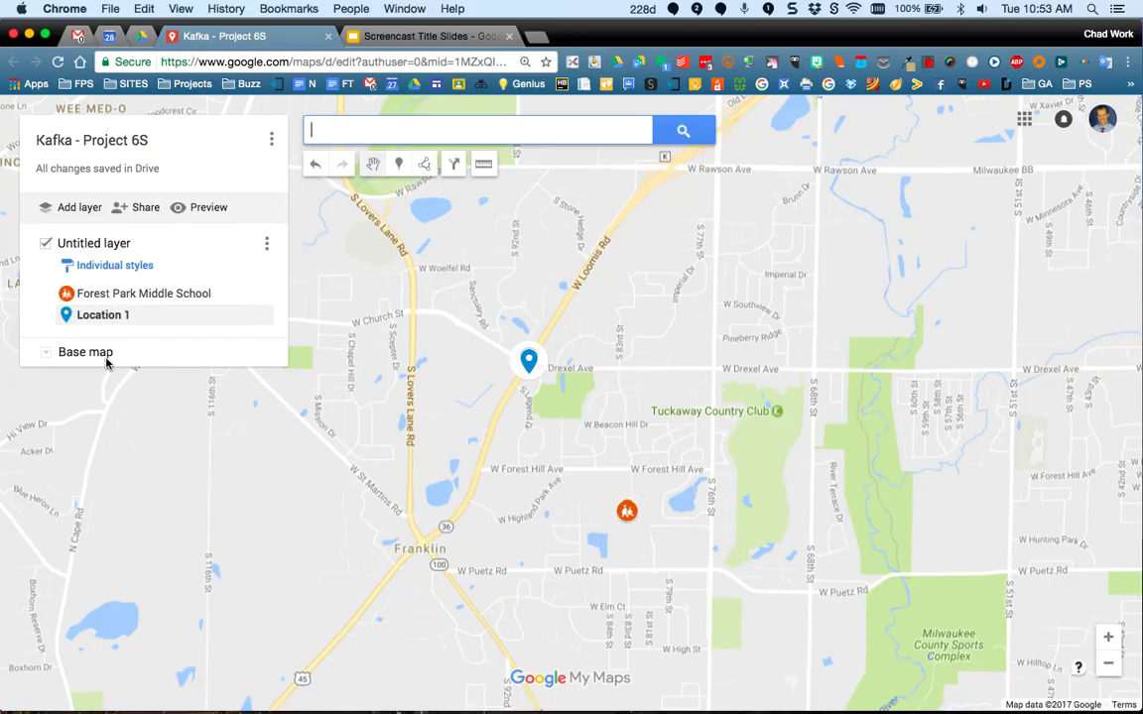
Step: Rename the untitled layer holding the two markers as "Restaurants"
left_click(94, 245)
type("Restaurants")
left_click(462, 439)
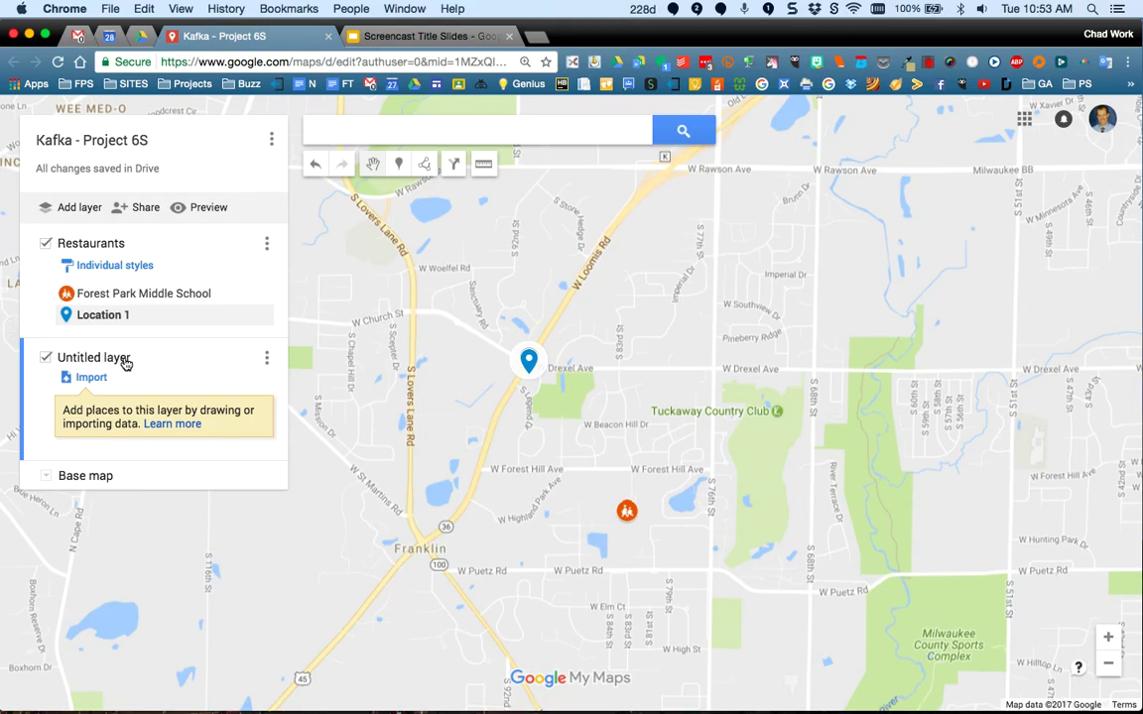
Step: Add a second layer to the map and name it "Fun Spots"
left_click(90, 361)
type("Fun Spots")
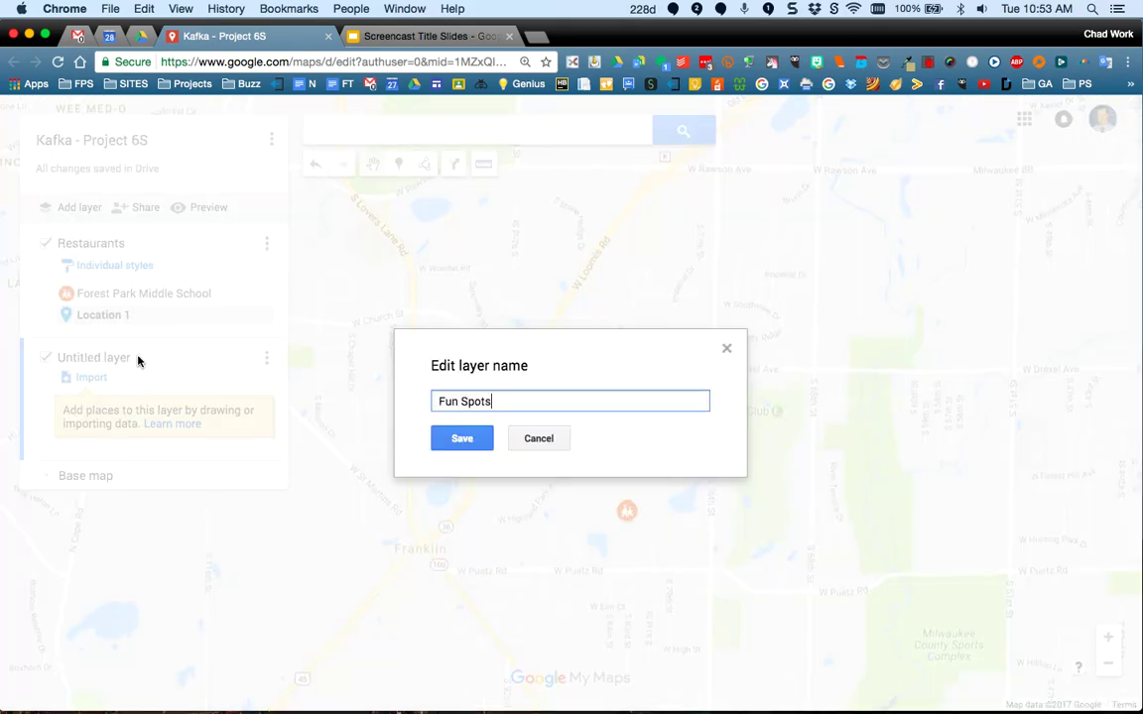
left_click(462, 439)
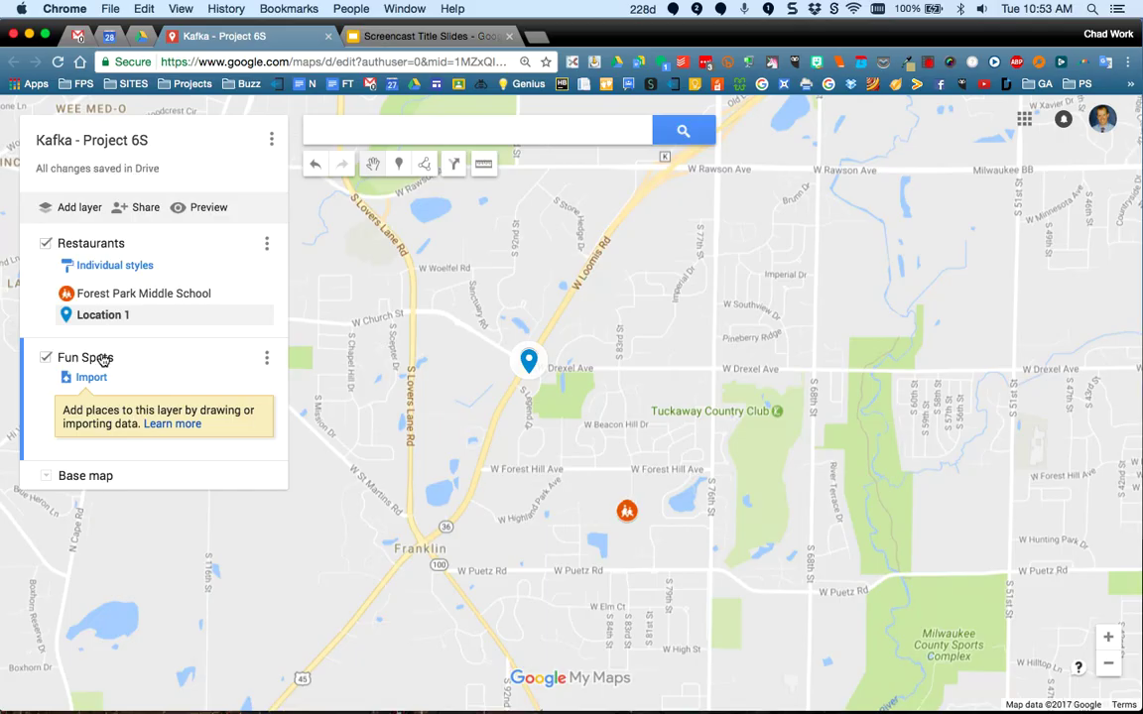
Step: Hide and show the Fun Spots layer, and do the same with the Restaurants layer
left_click(47, 359)
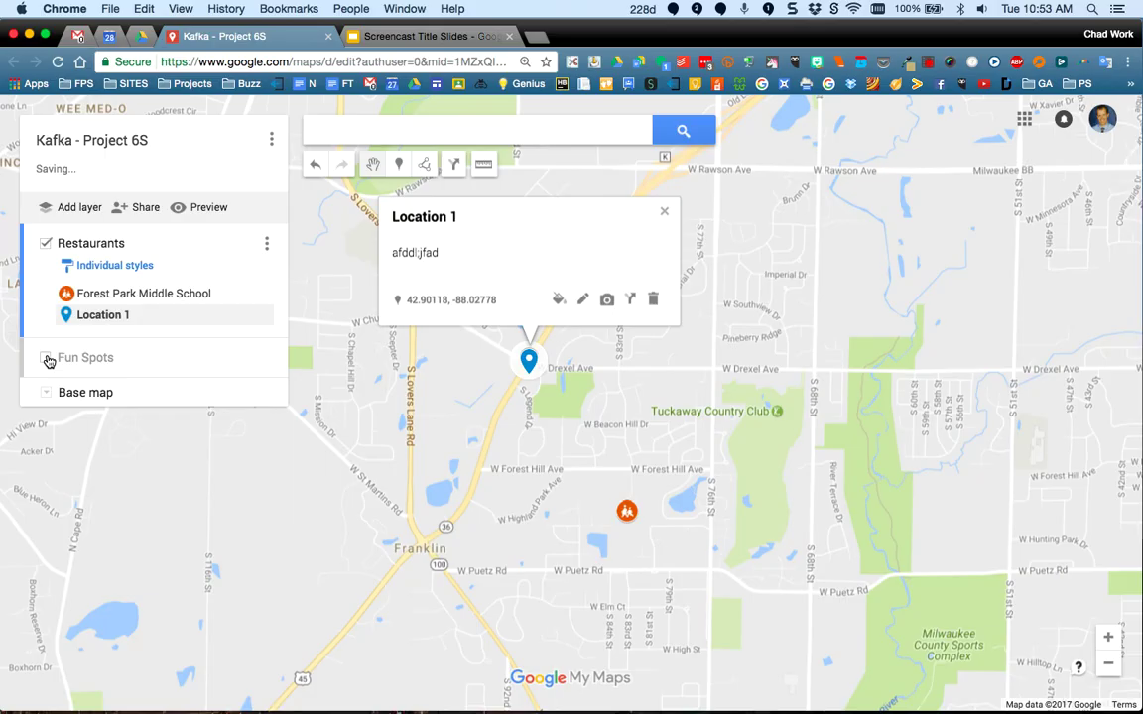
left_click(46, 359)
left_click(45, 244)
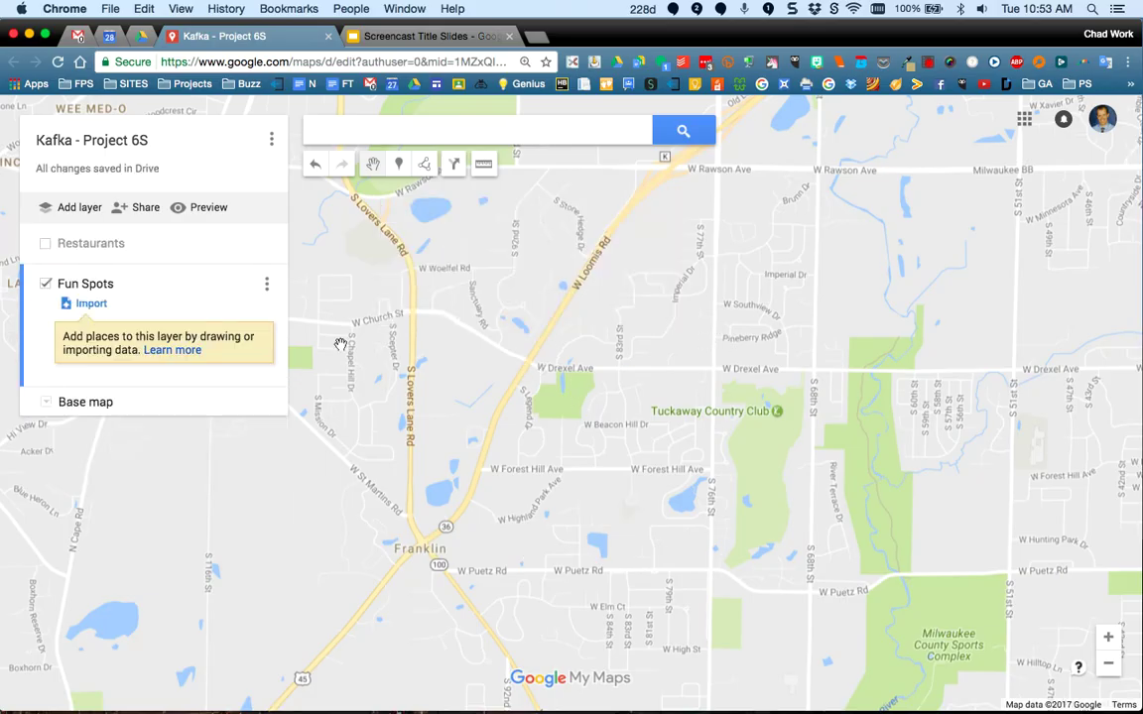
left_click(45, 242)
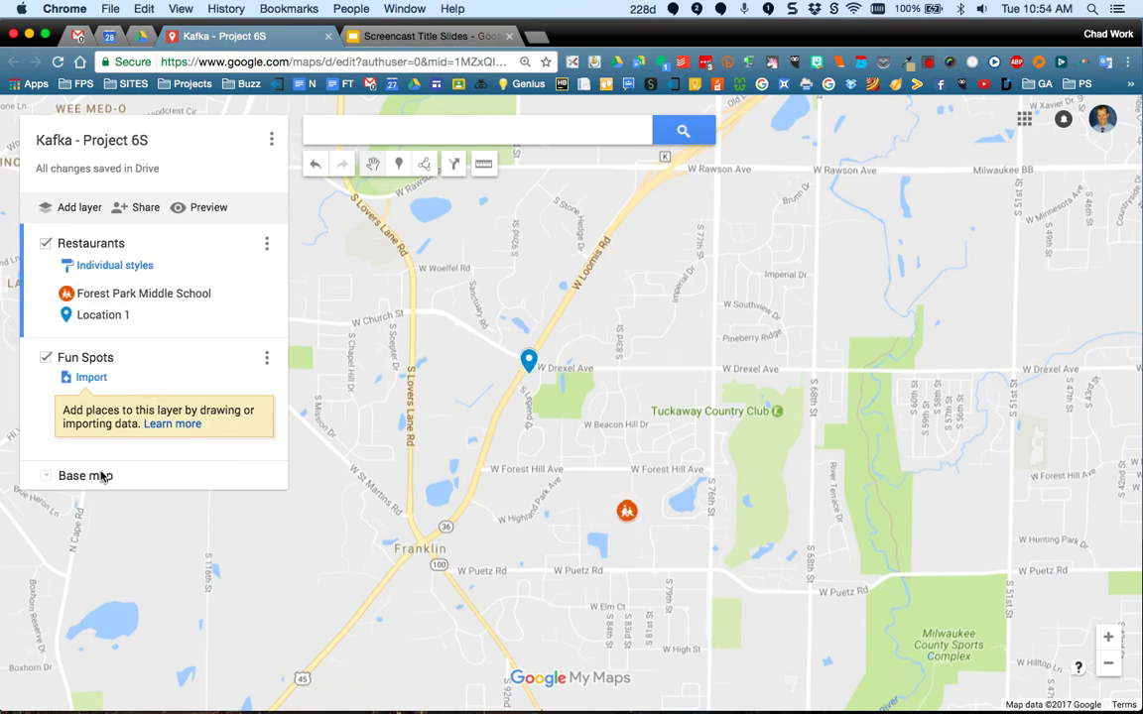
Step: Try the satellite, dark and terrain base maps and return to the default road map style
left_click(46, 476)
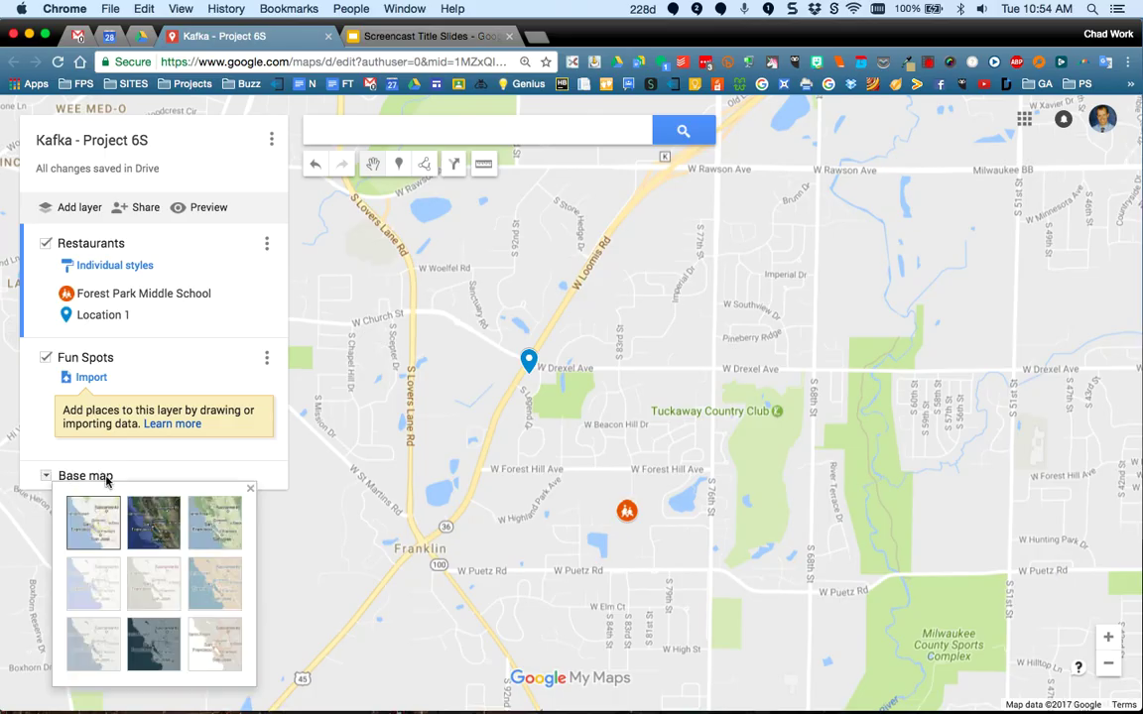
left_click(155, 536)
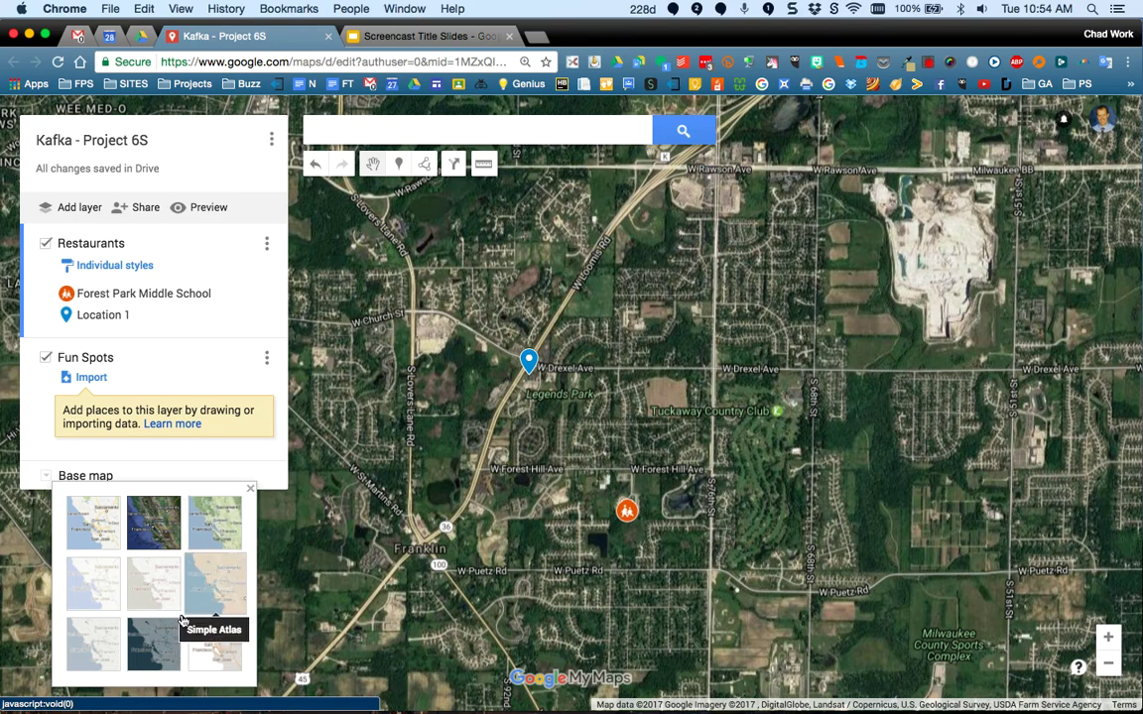
left_click(153, 653)
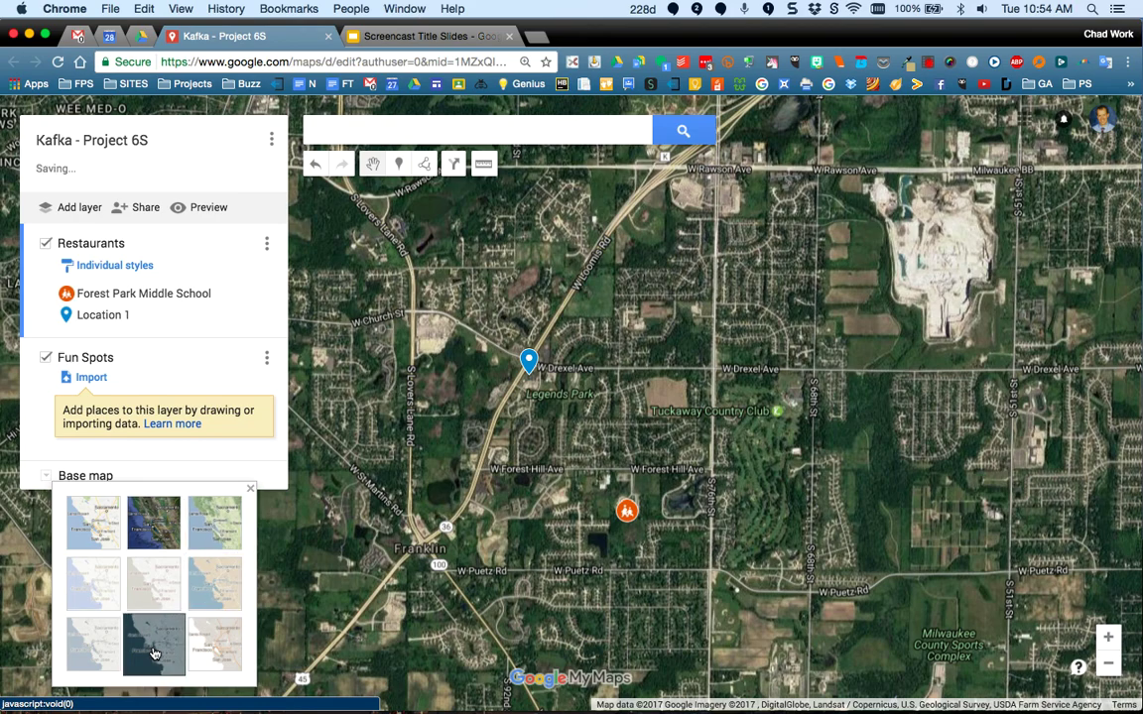
left_click(218, 526)
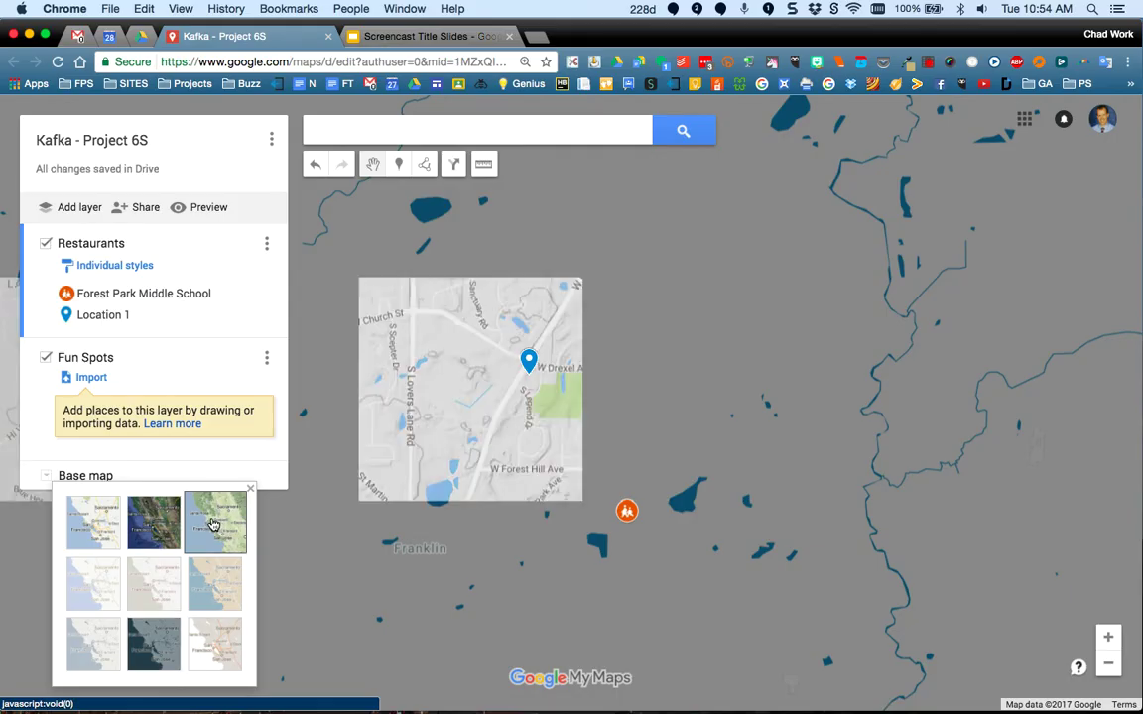
left_click(156, 530)
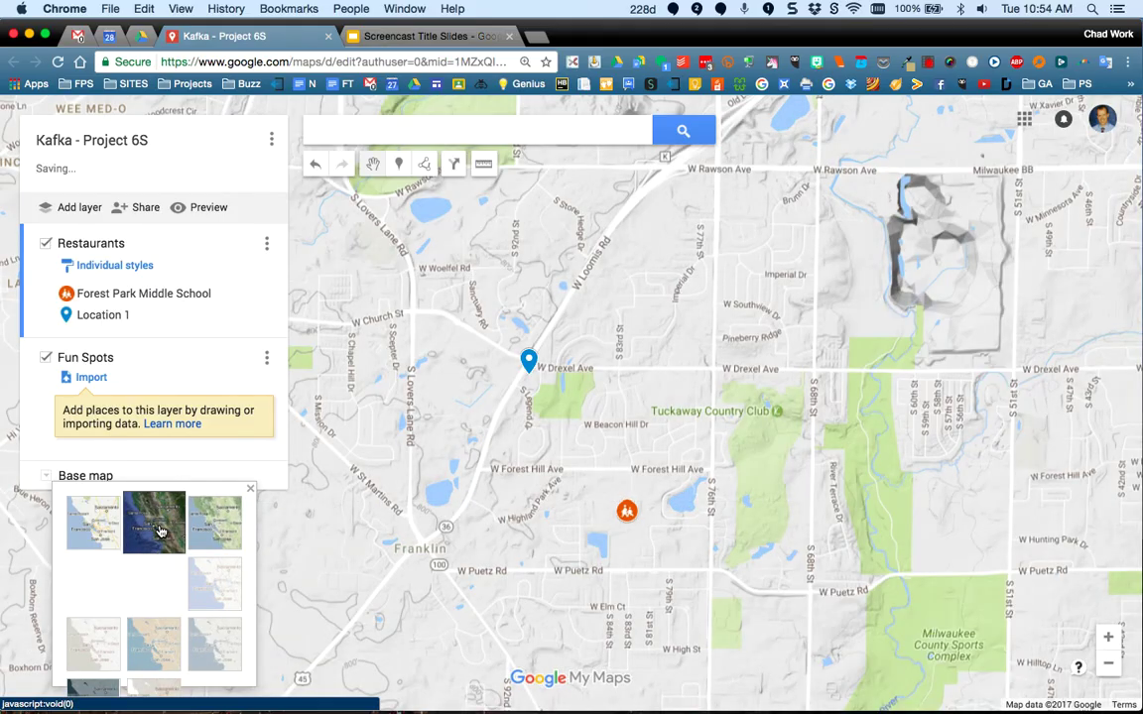
left_click(93, 522)
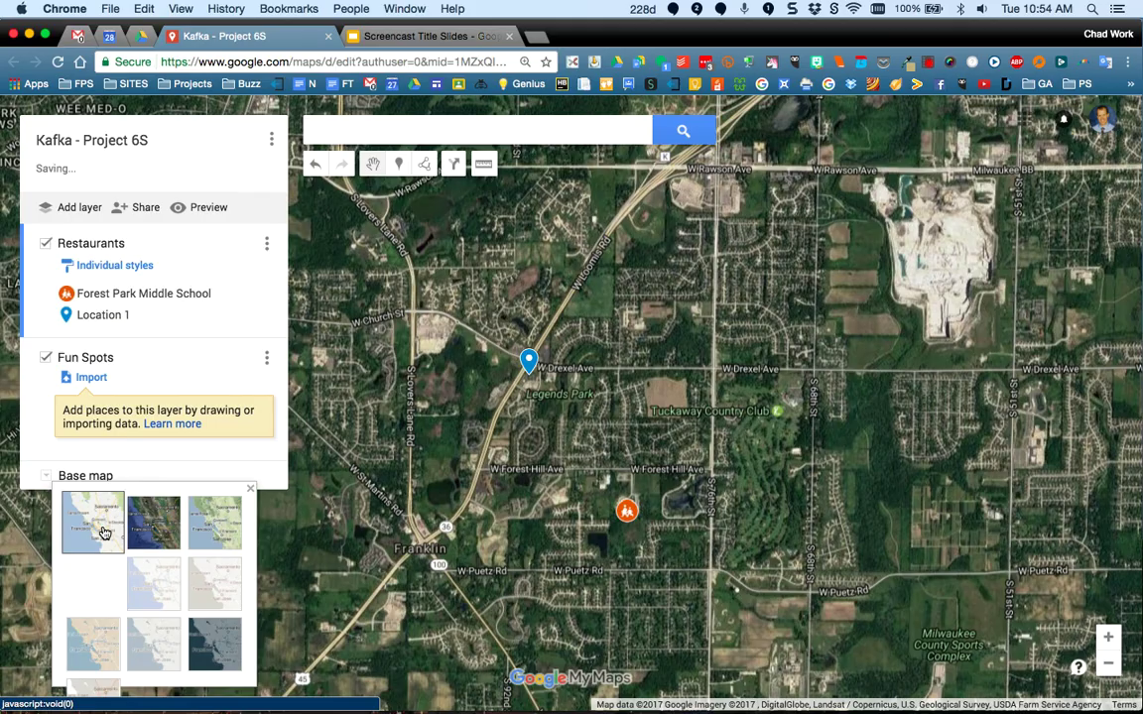
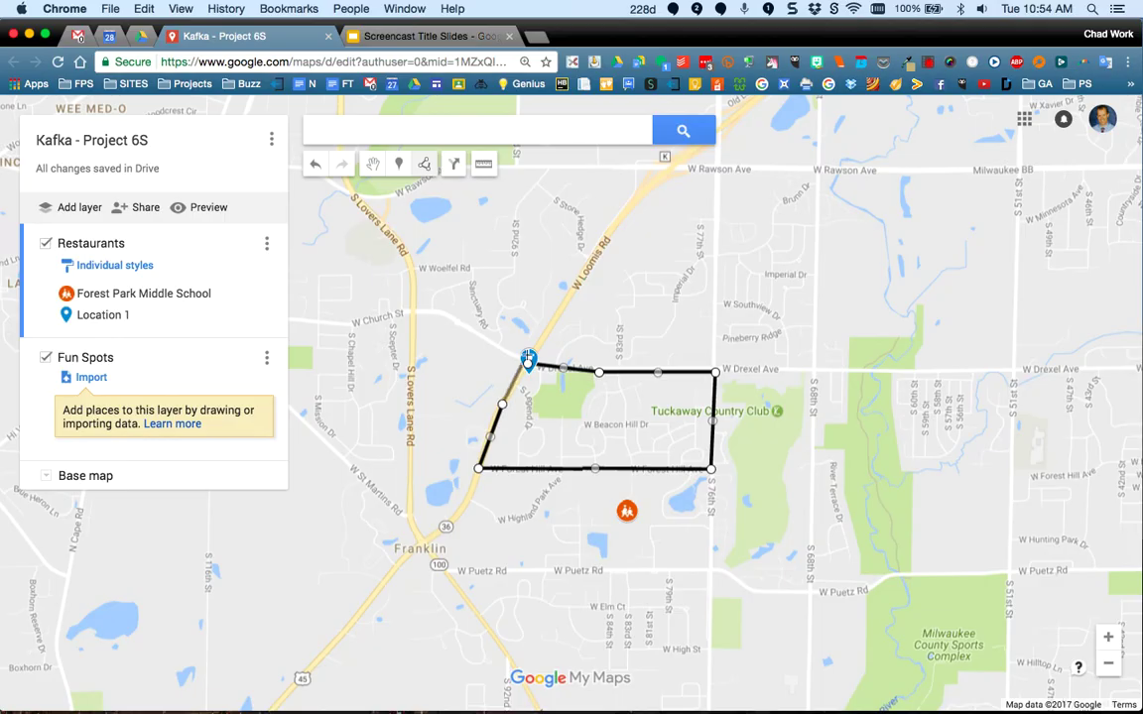
Step: Close the polygon outline at its starting point by the Location 1 marker and save it with the name "Region 1"
left_click(528, 363)
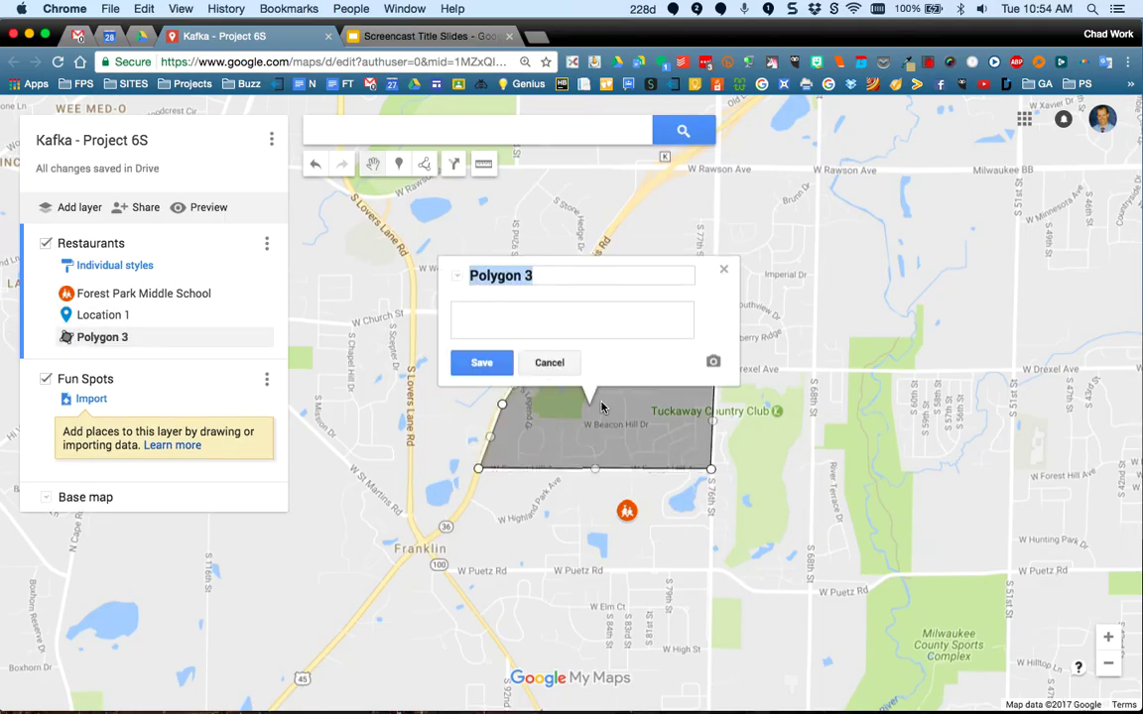
type("Region 1")
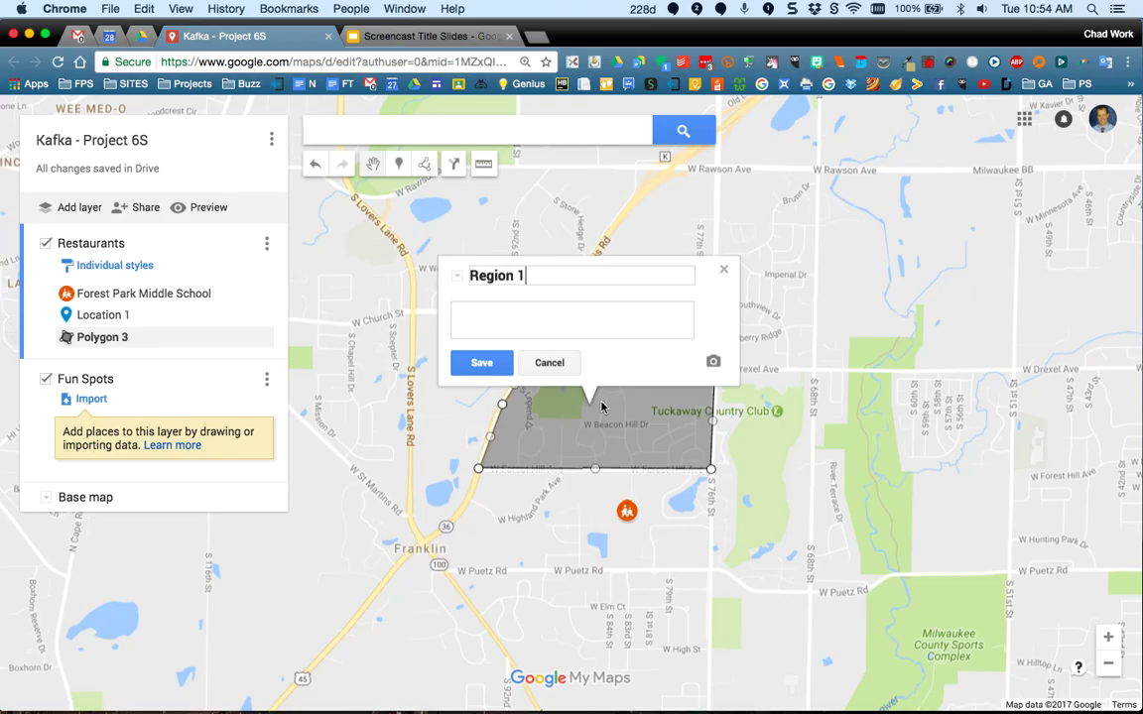
left_click(471, 365)
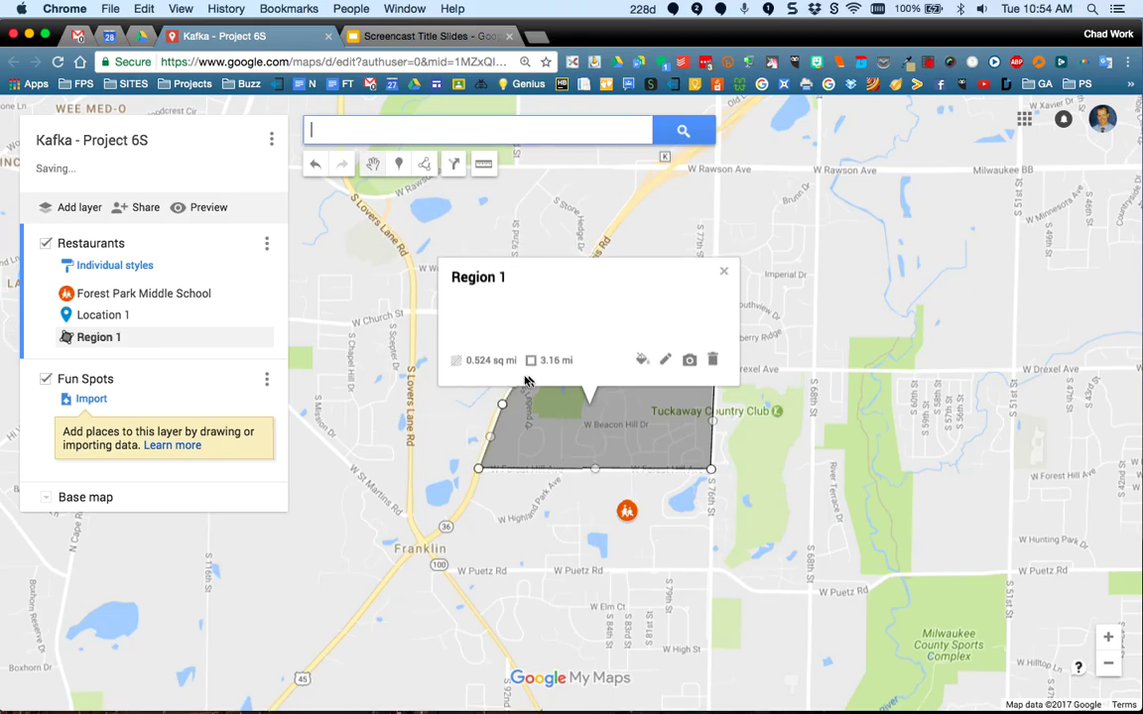
left_click(723, 272)
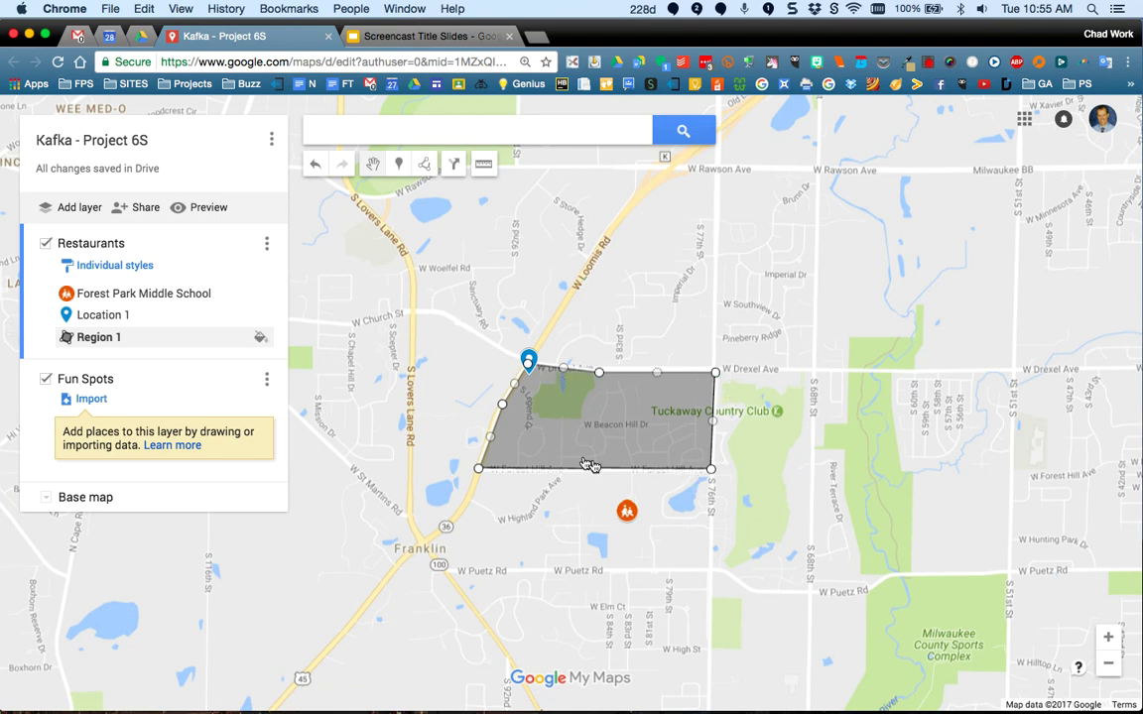
Step: Change the colour of the Region 1 polygon to orange
left_click(602, 395)
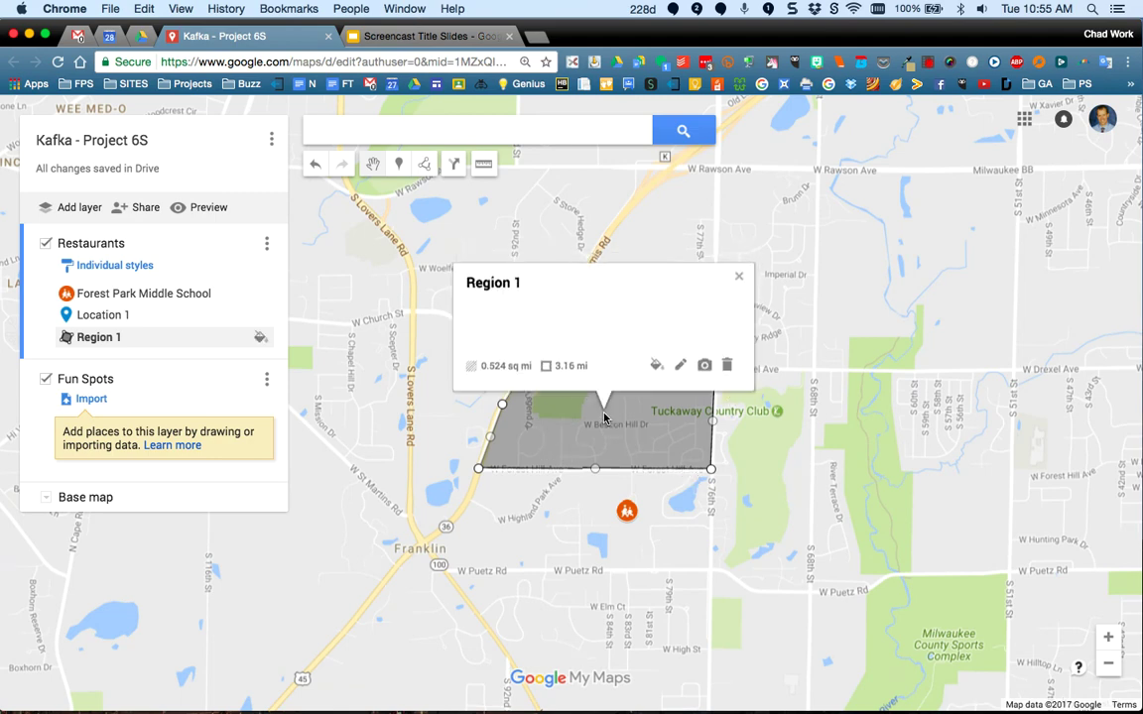
left_click(657, 366)
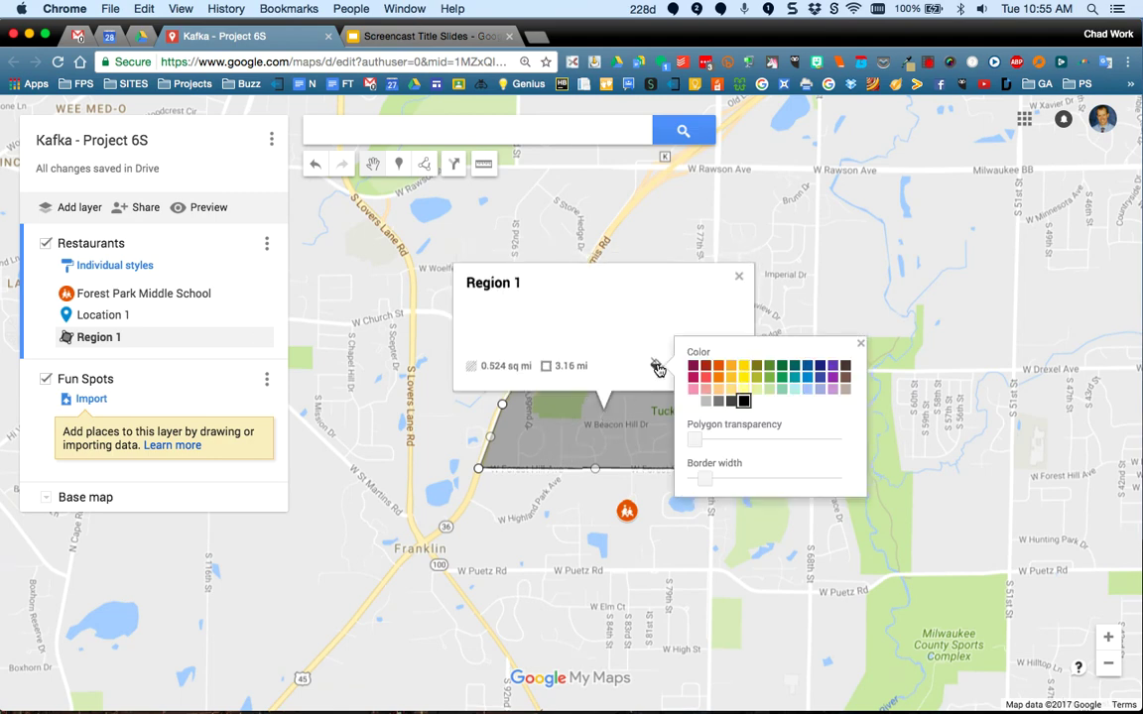
left_click(721, 371)
left_click(700, 263)
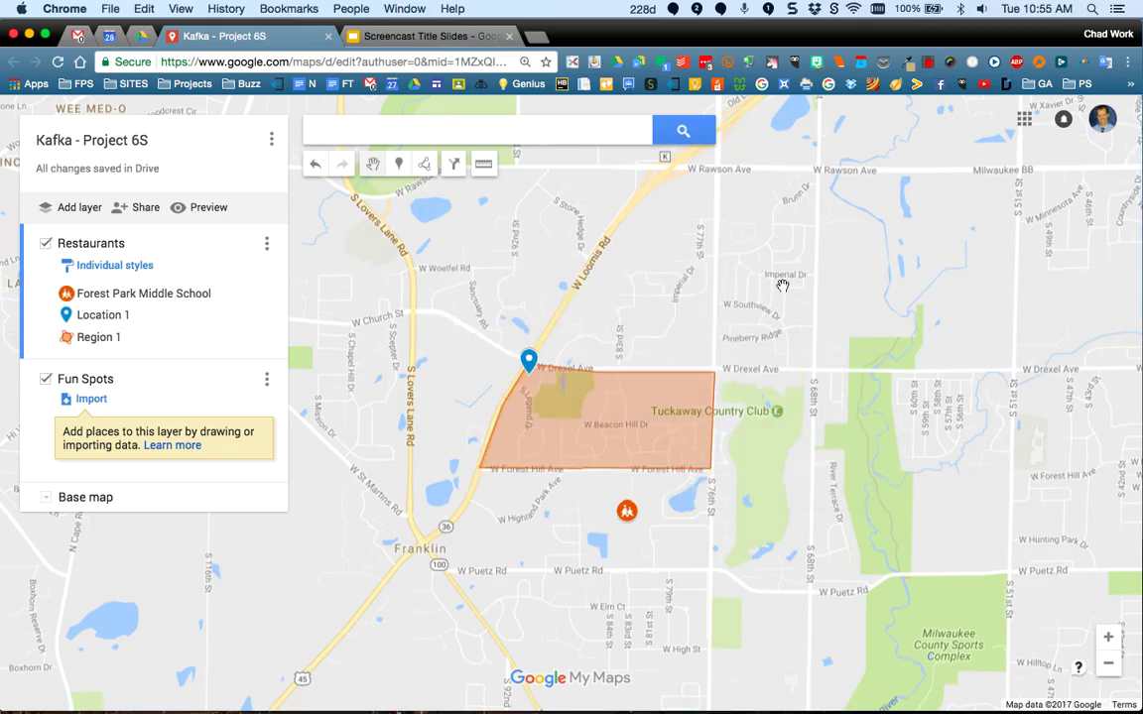
Step: Draw a line about 0.83 mi long along W Loomis Rd, southwest from W Rawson Ave, and keep its default name
left_click(425, 163)
left_click(451, 194)
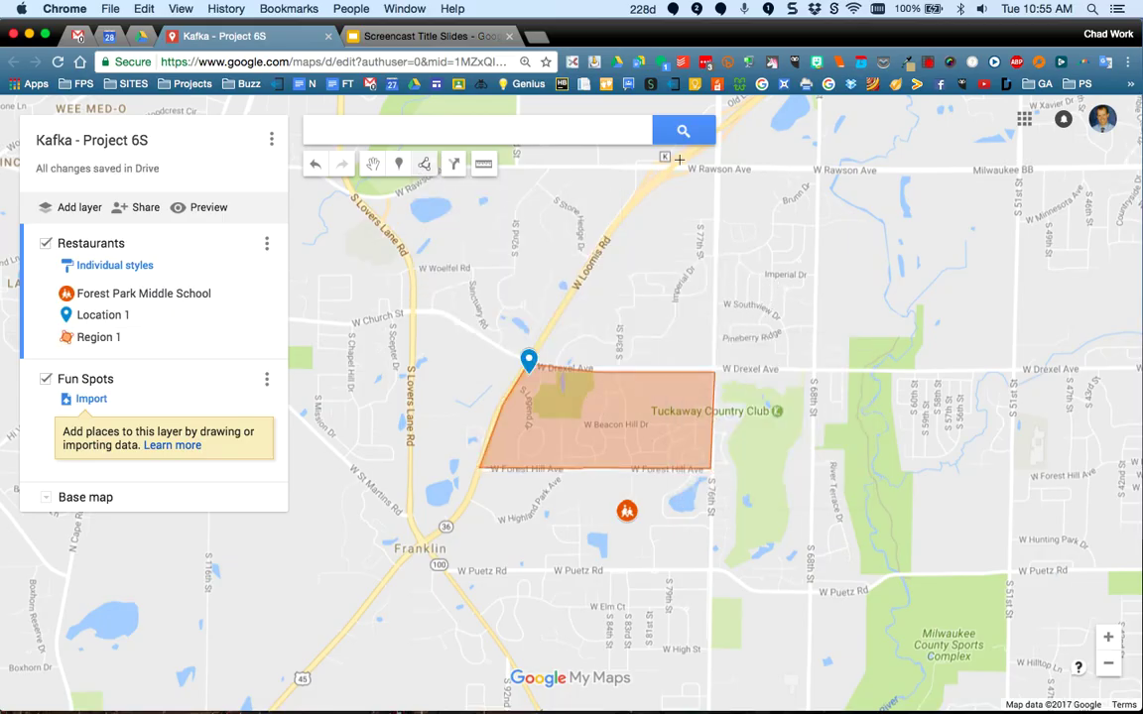
left_click(604, 238)
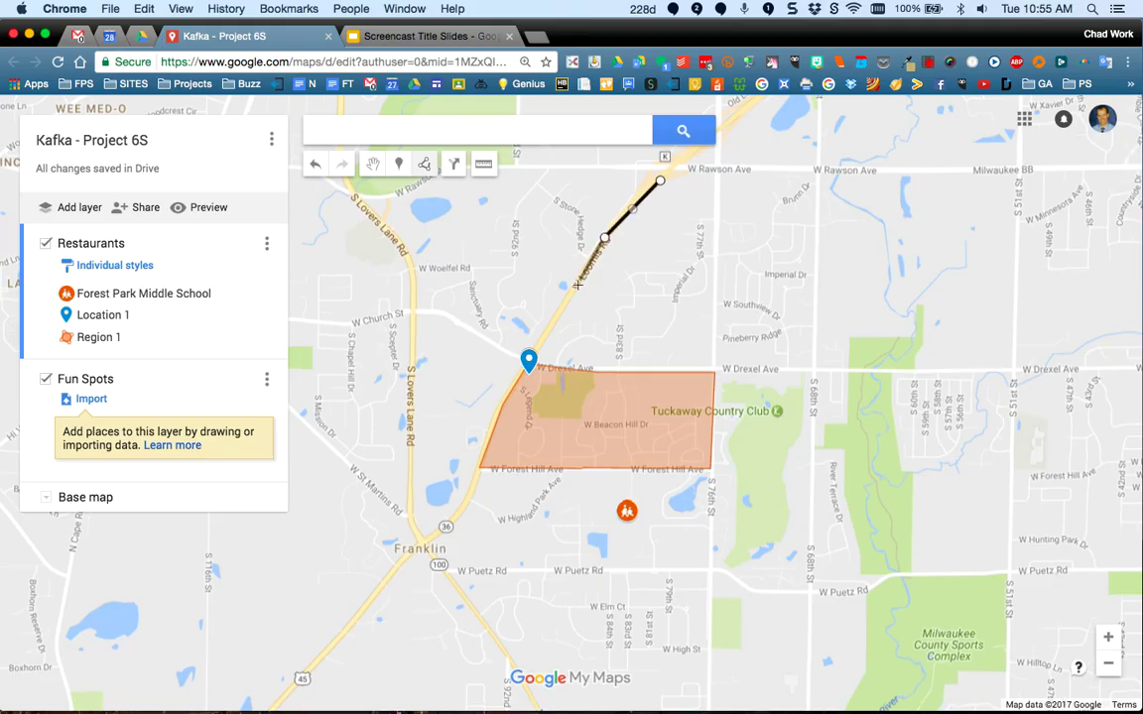
left_click(563, 316)
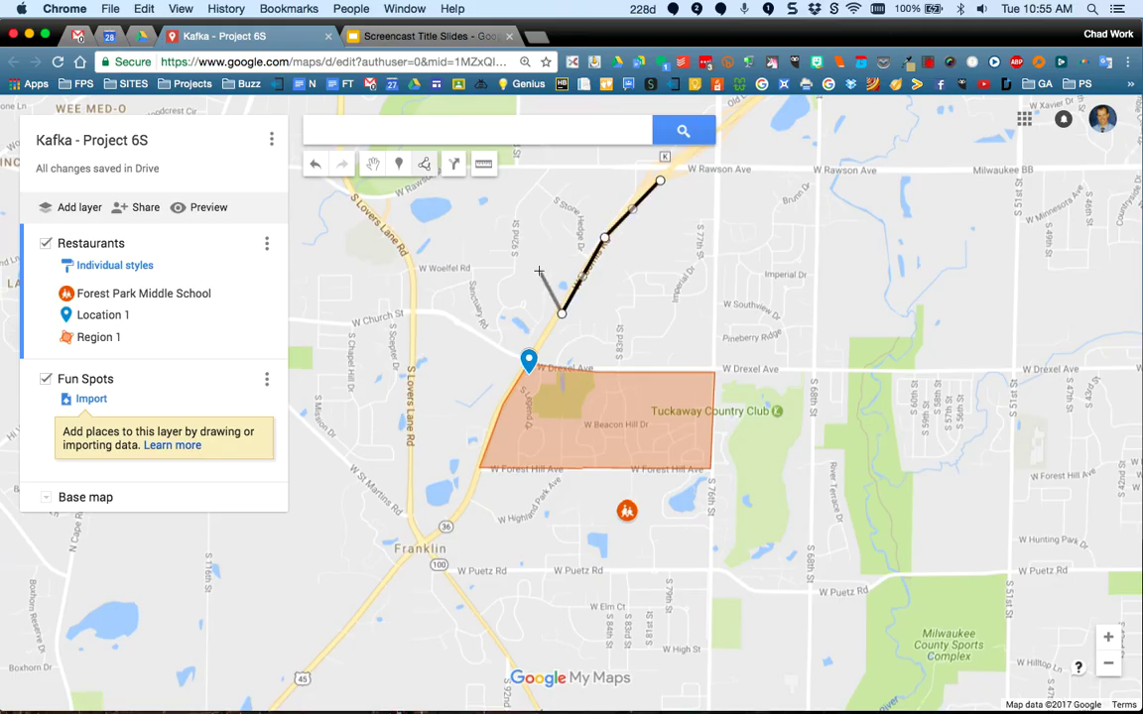
left_click(563, 315)
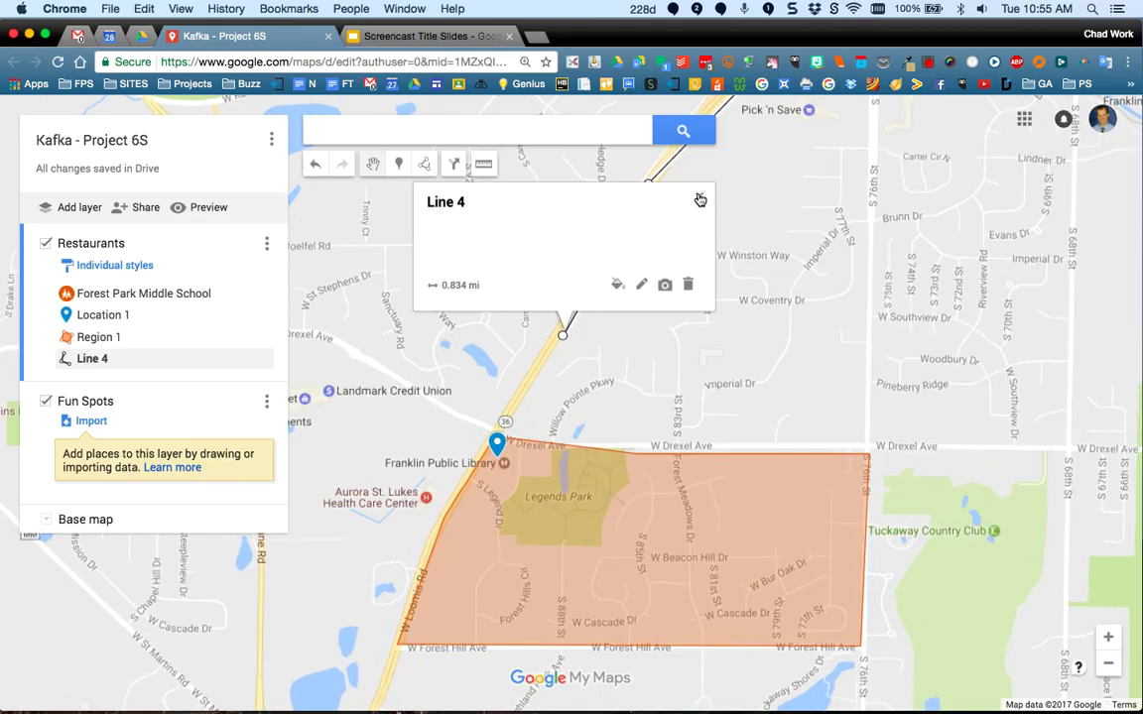
left_click(698, 196)
left_click(605, 251)
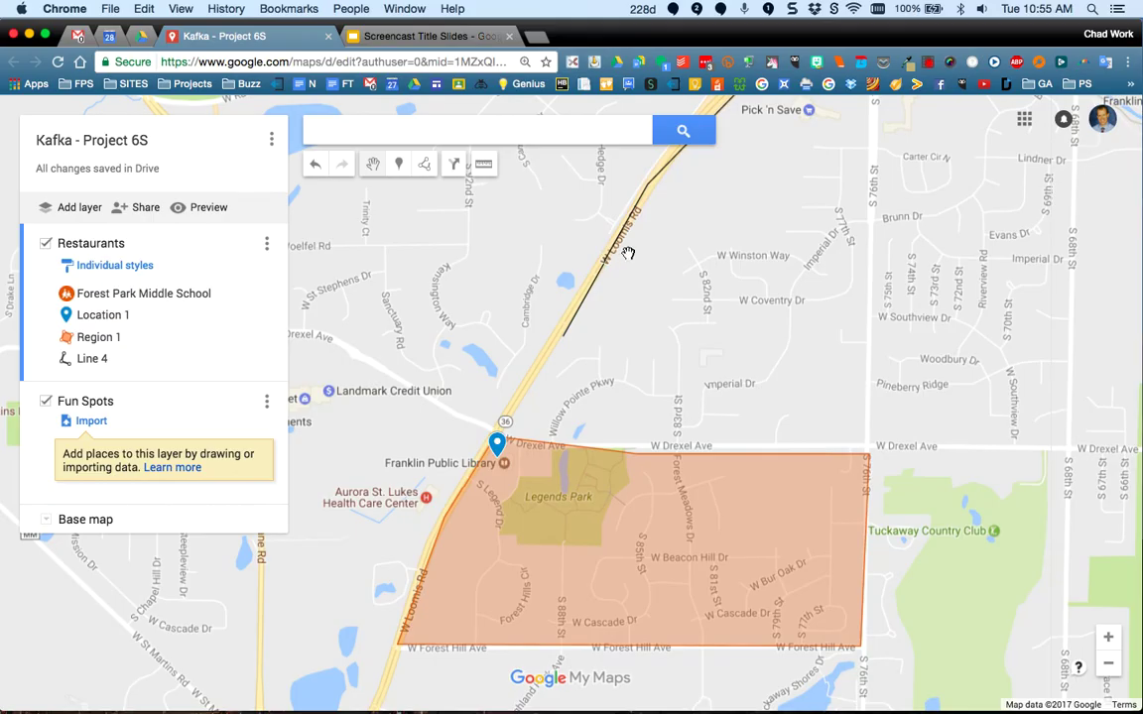
Step: Increase the width of the W Loomis Rd line and colour it dark blue
scroll(630, 253, "down", 2)
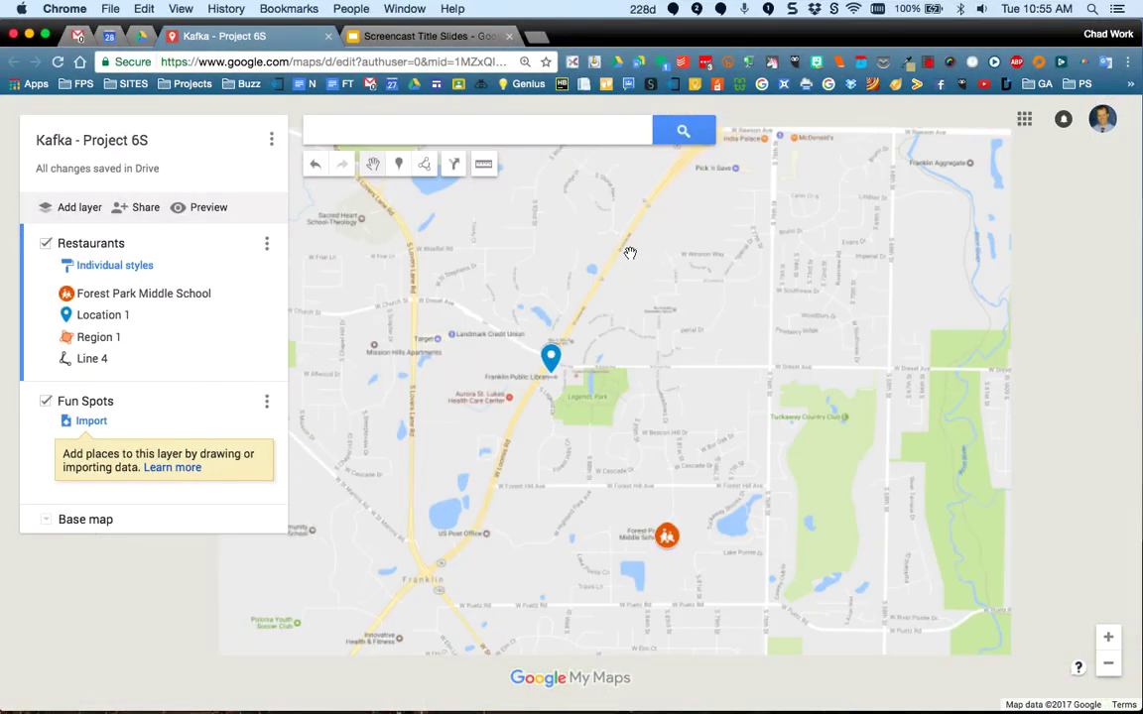
scroll(645, 246, "down", 1)
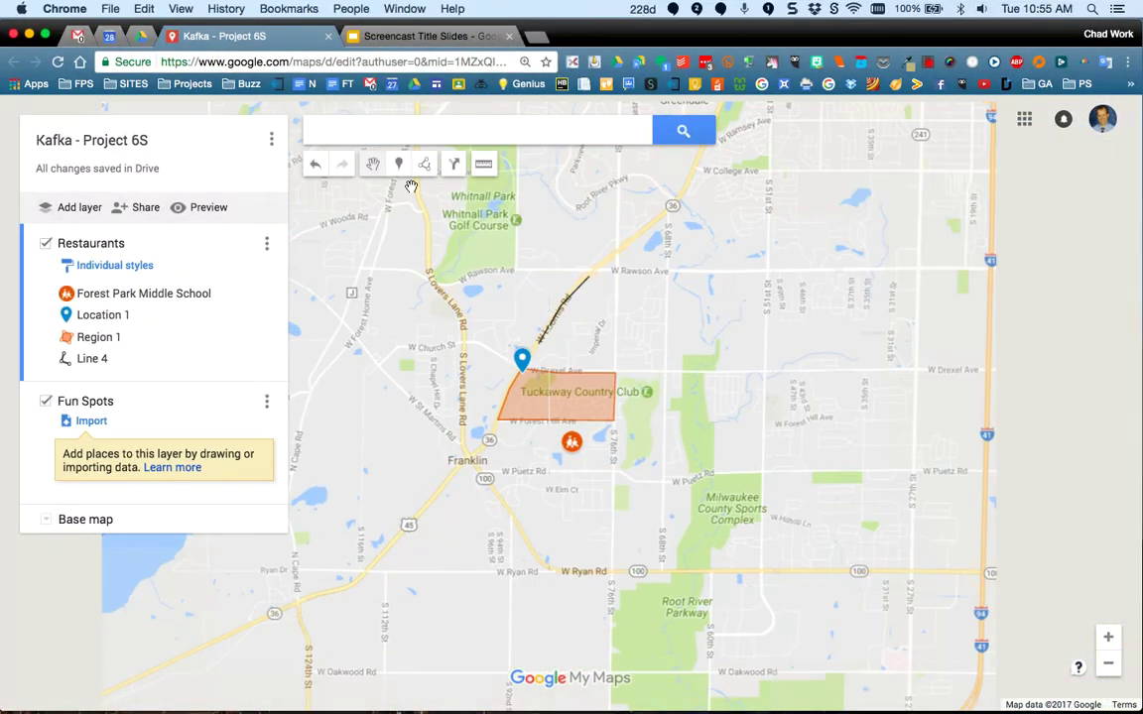
mouse_move(569, 270)
left_mouse_down()
mouse_move(519, 284)
mouse_move(549, 175)
mouse_move(577, 281)
left_mouse_up()
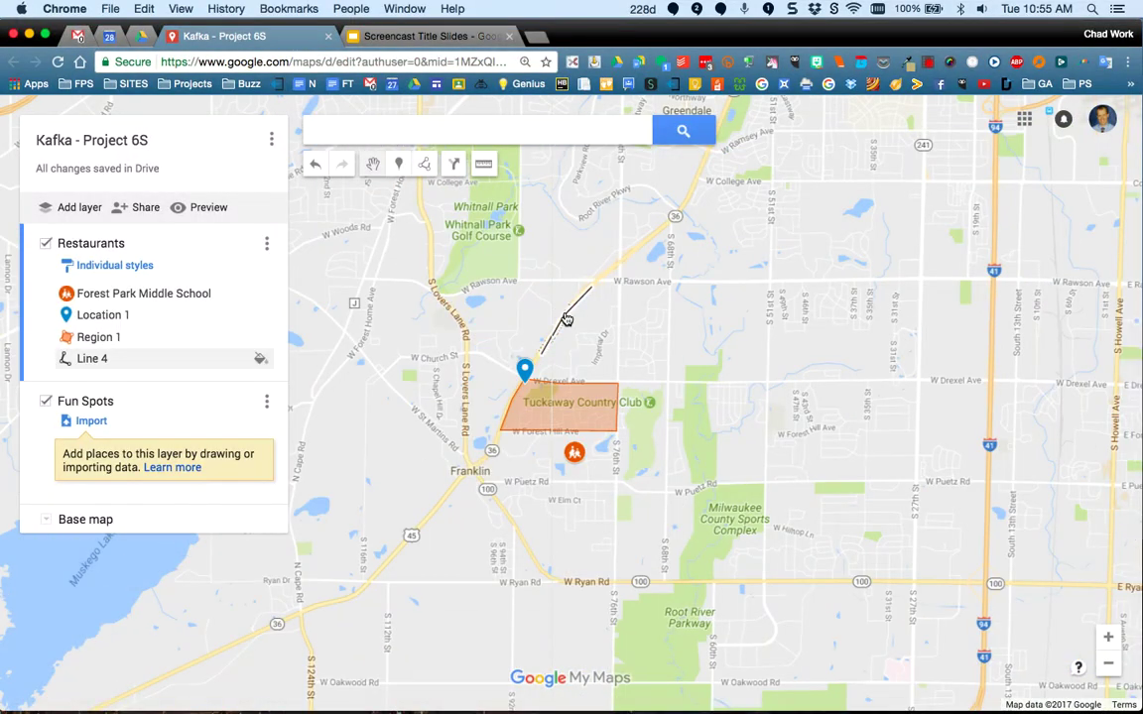
left_click(565, 315)
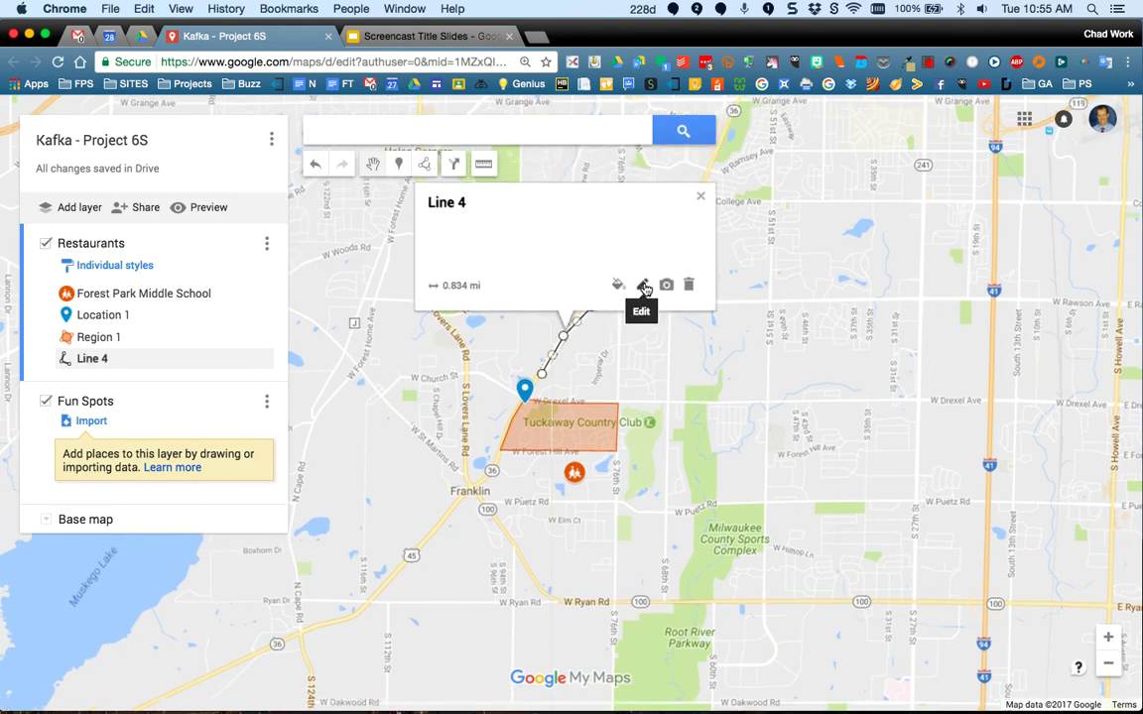
left_click(617, 285)
left_click_drag(659, 369, 702, 365)
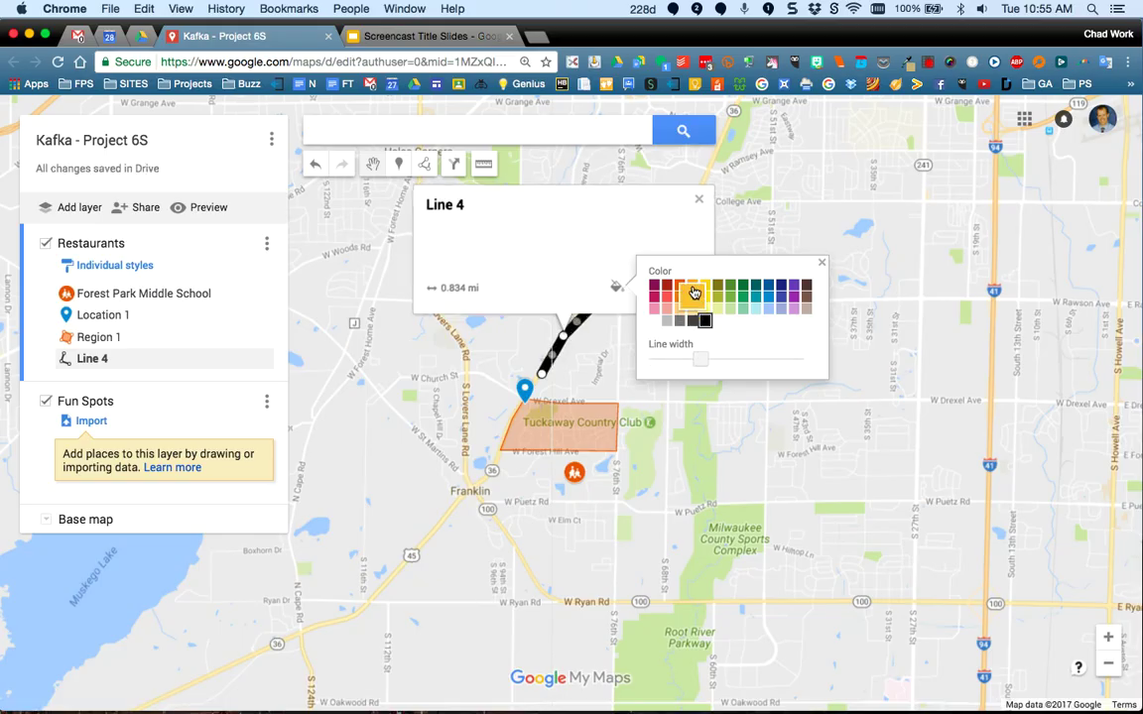
left_click(694, 292)
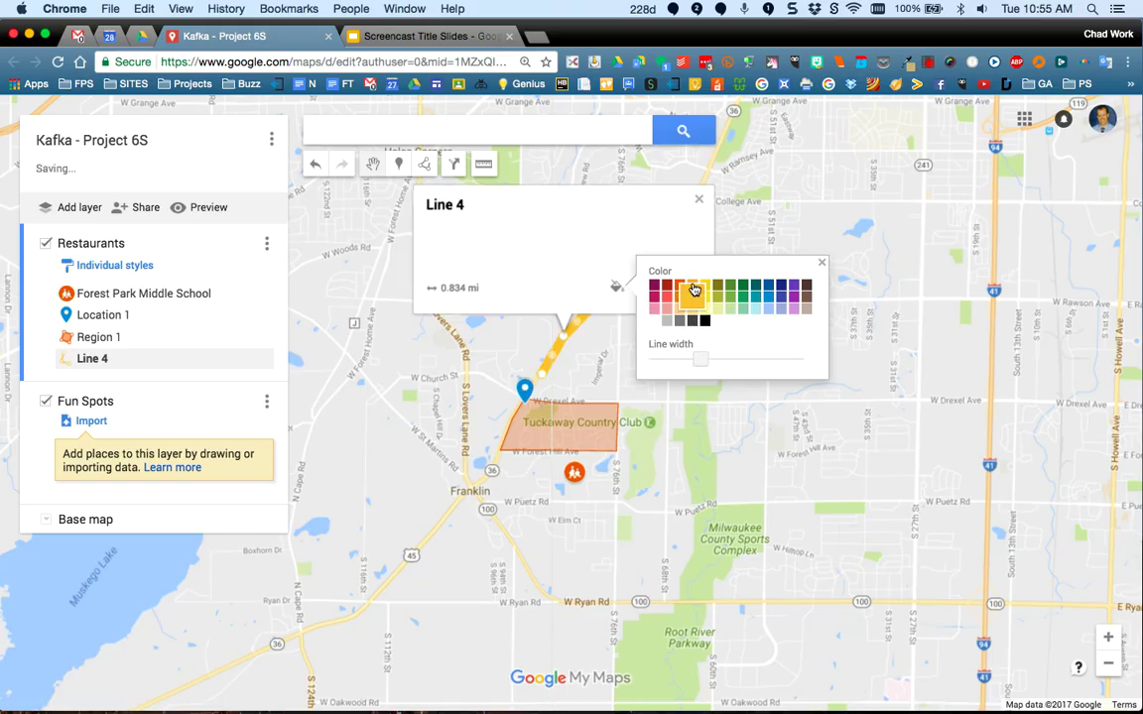
left_click(782, 288)
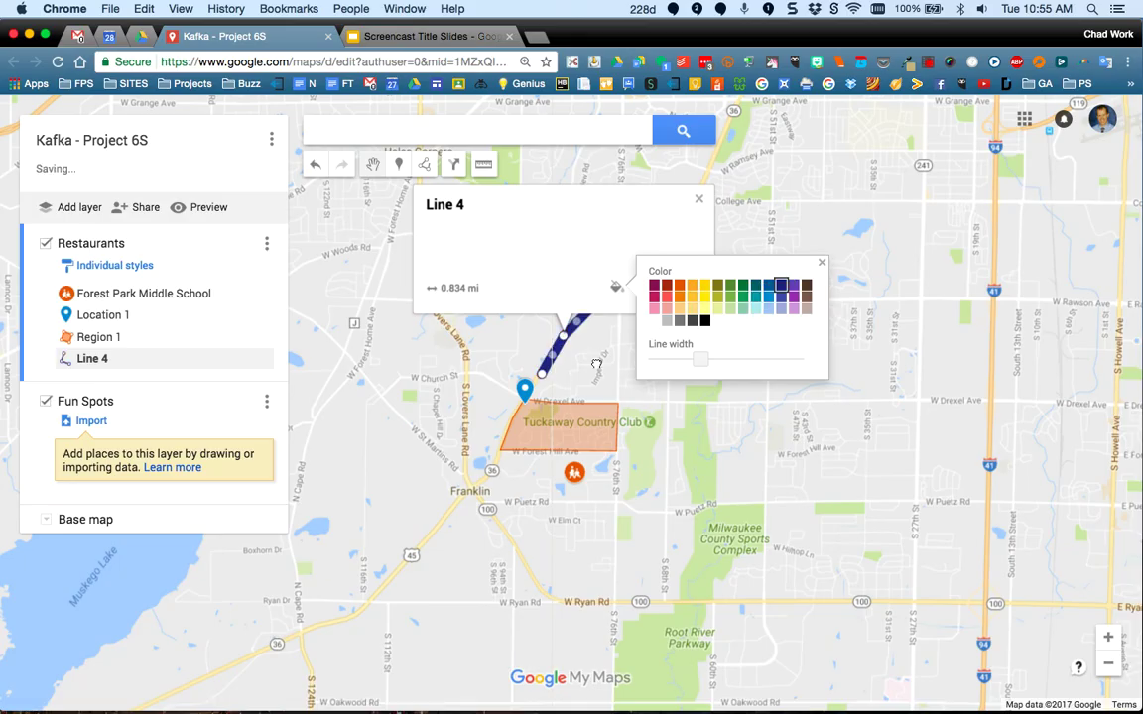
left_click(541, 323)
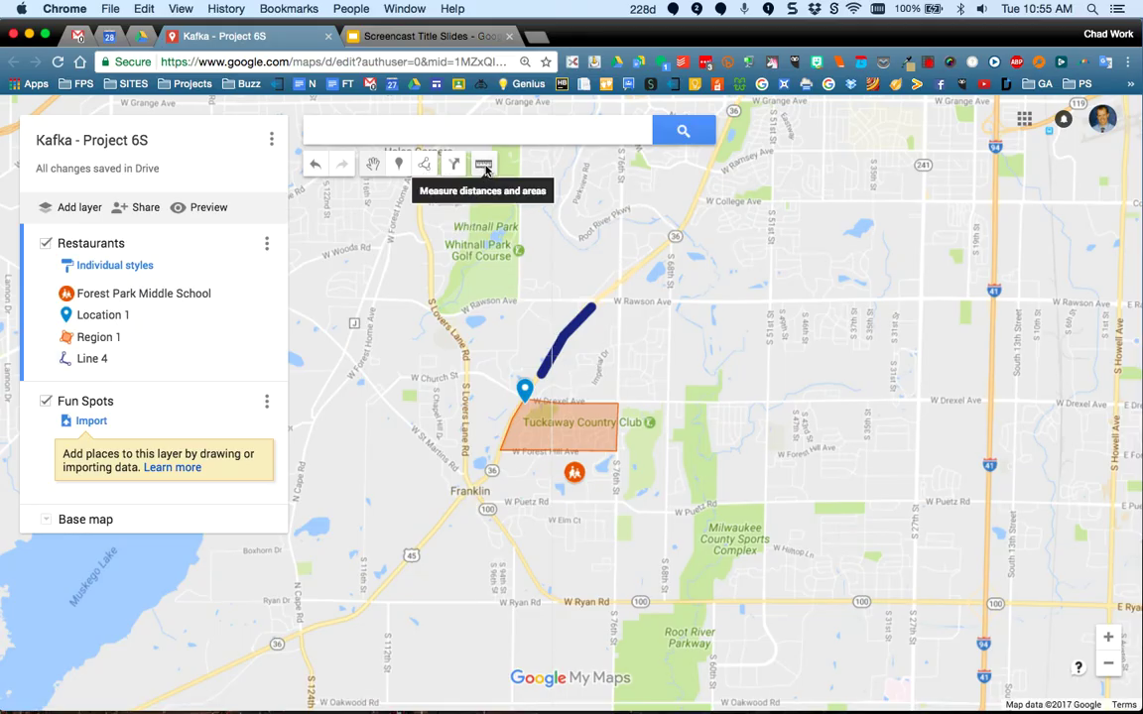
Step: Measure the distance from El Paso eastward across Texas to a point beyond Dallas
scroll(459, 270, "down", 5)
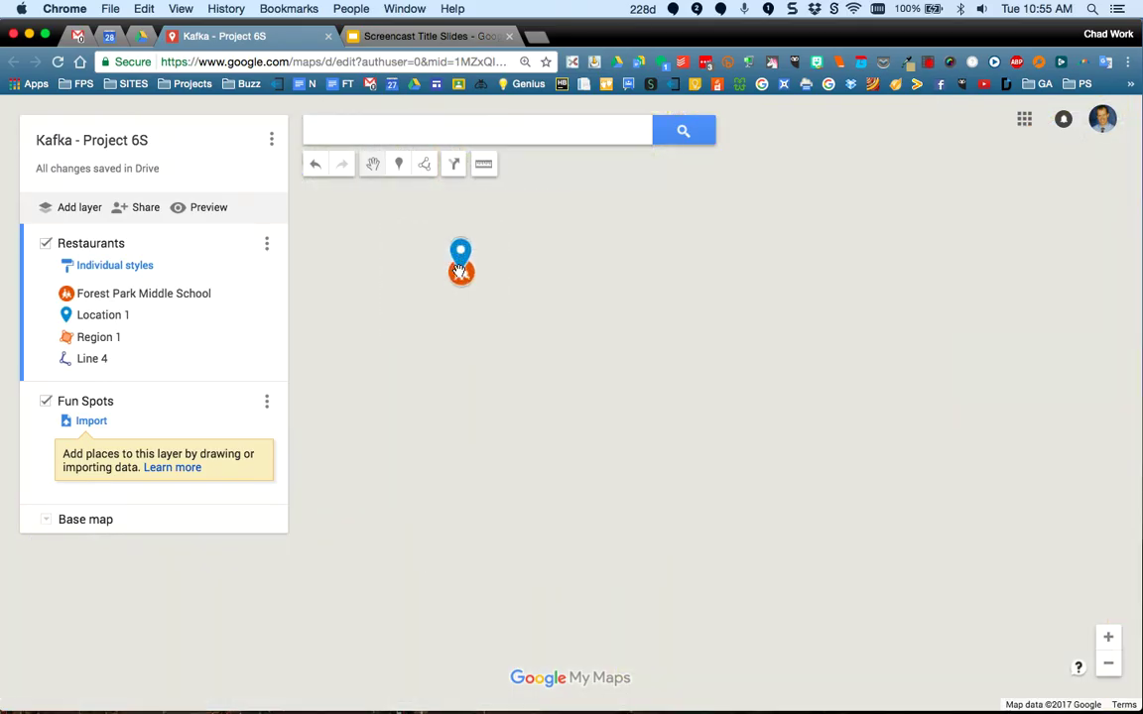
left_click_drag(326, 293, 592, 326)
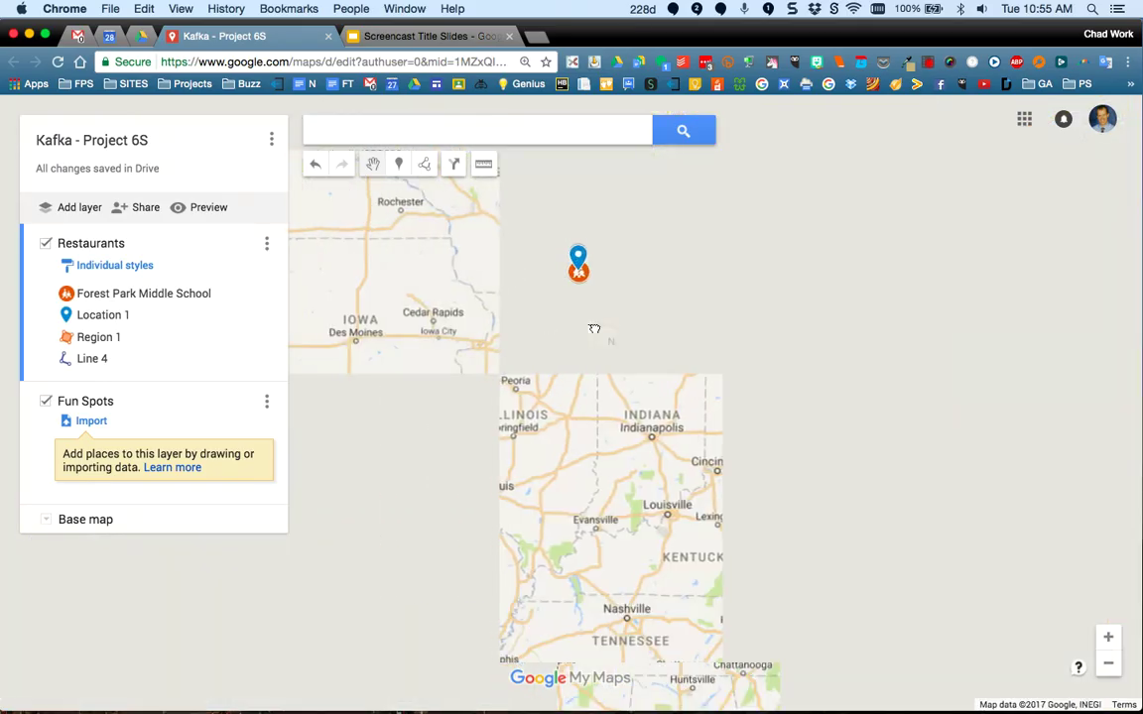
scroll(502, 335, "down", 1)
scroll(504, 343, "down", 4)
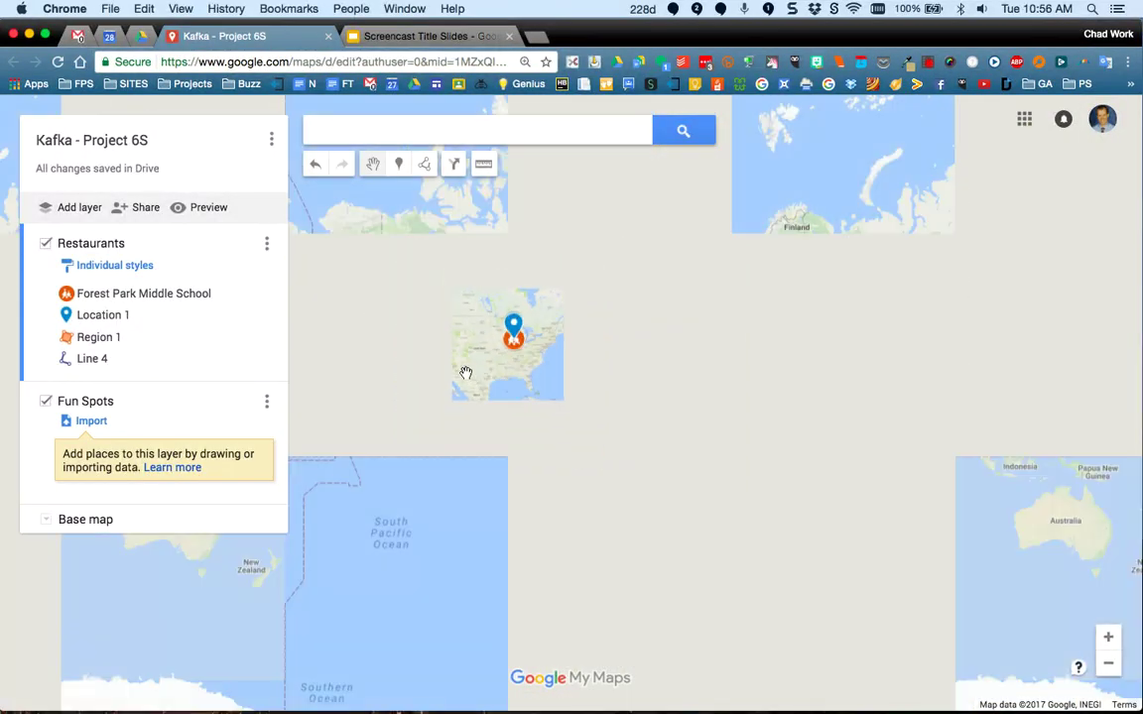
scroll(452, 381, "up", 3)
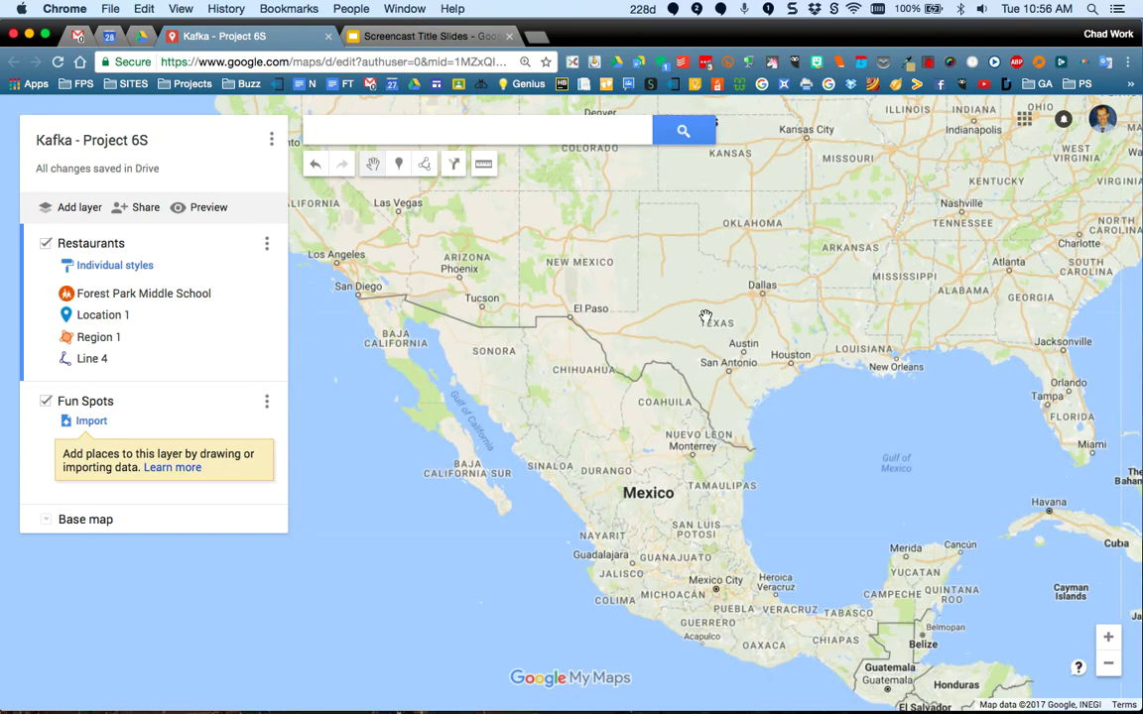
left_click(487, 166)
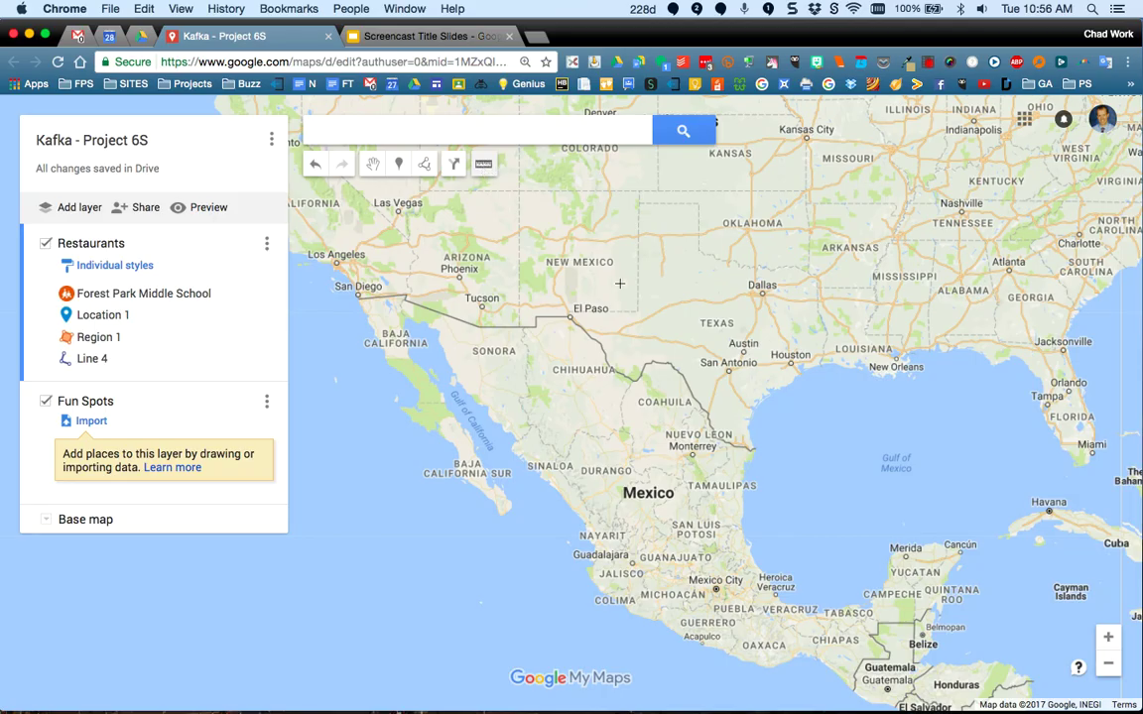
left_click(571, 314)
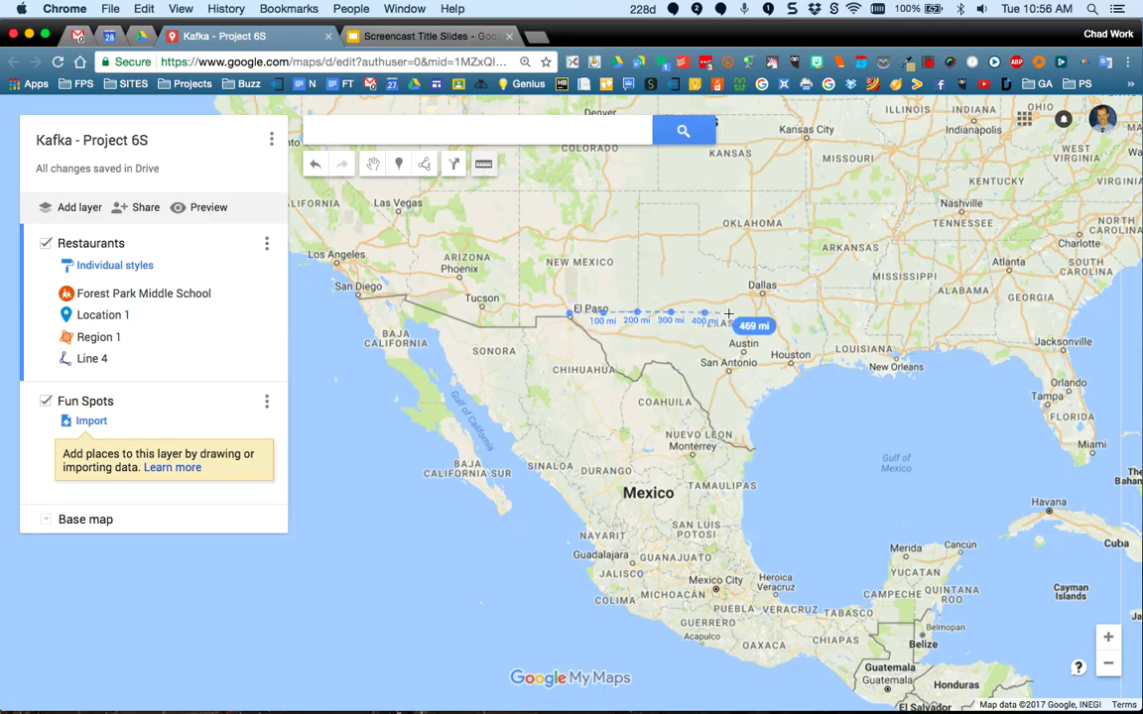
left_click(819, 314)
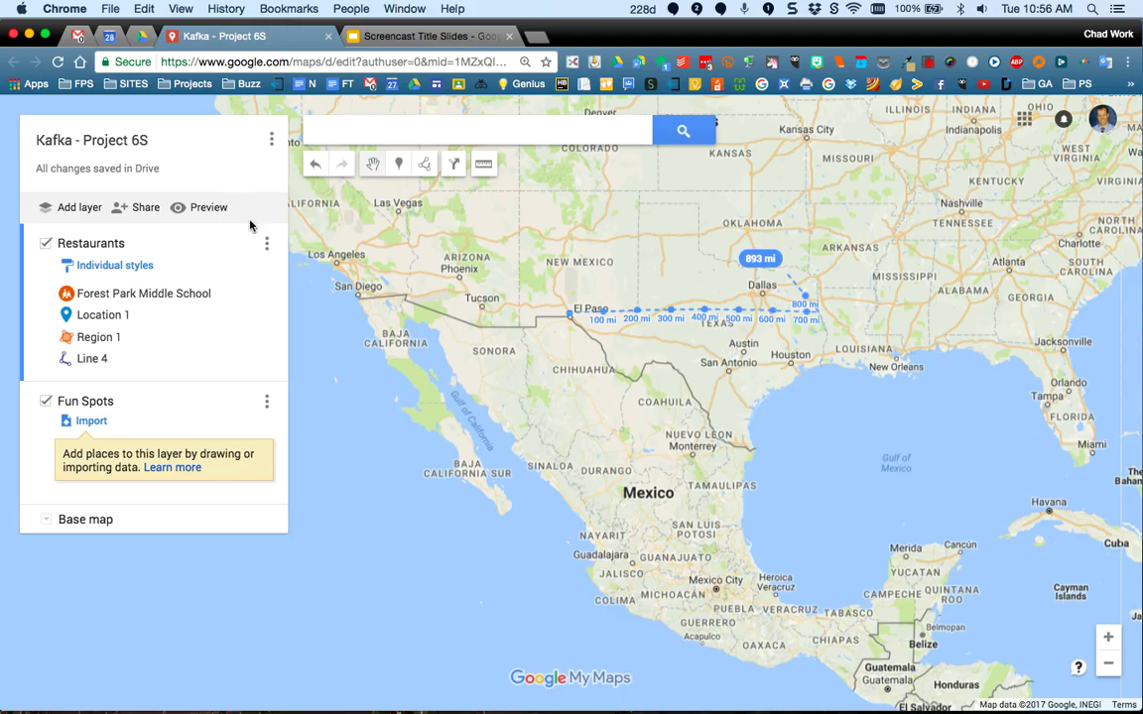
Step: Preview the map in its view-only mode, then return to the editable map
left_click(211, 213)
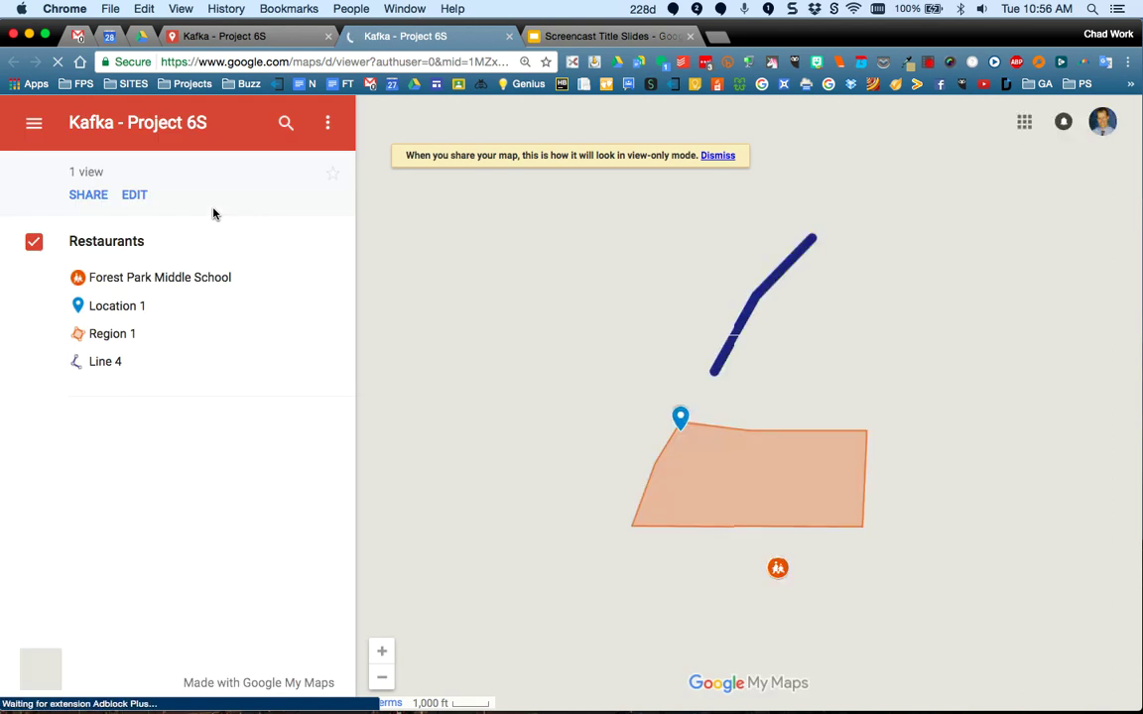
left_click(509, 37)
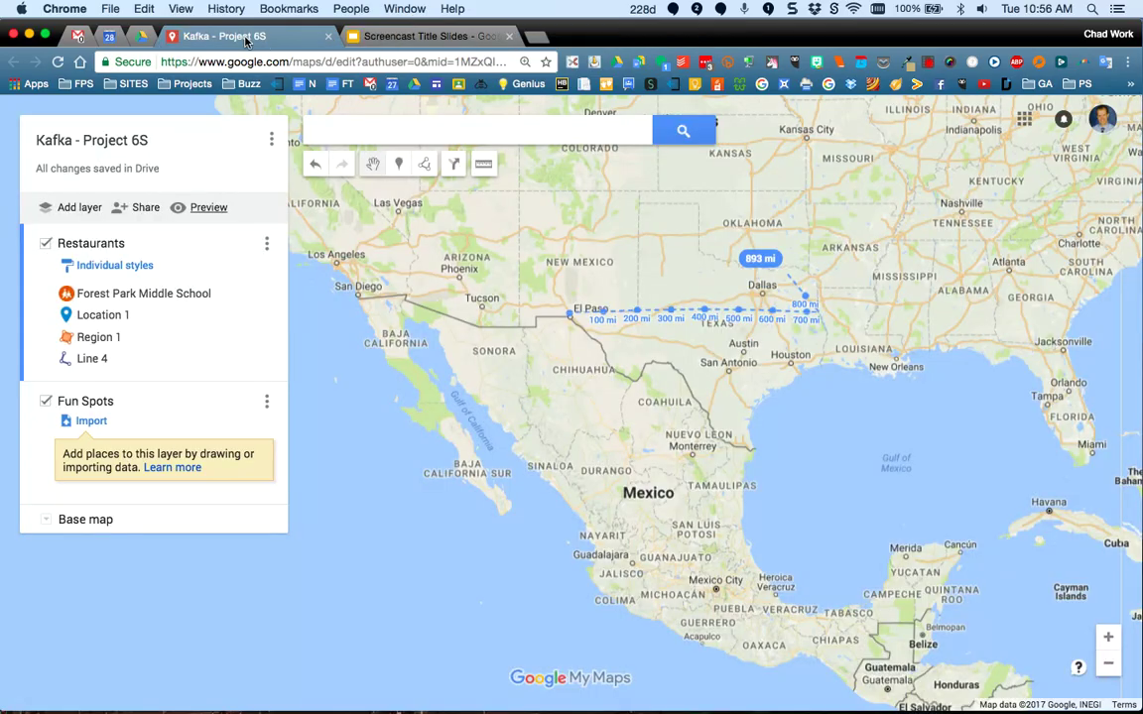
Step: Turn on link sharing so that anyone with the link can view the map, and close the sharing settings
left_click(140, 208)
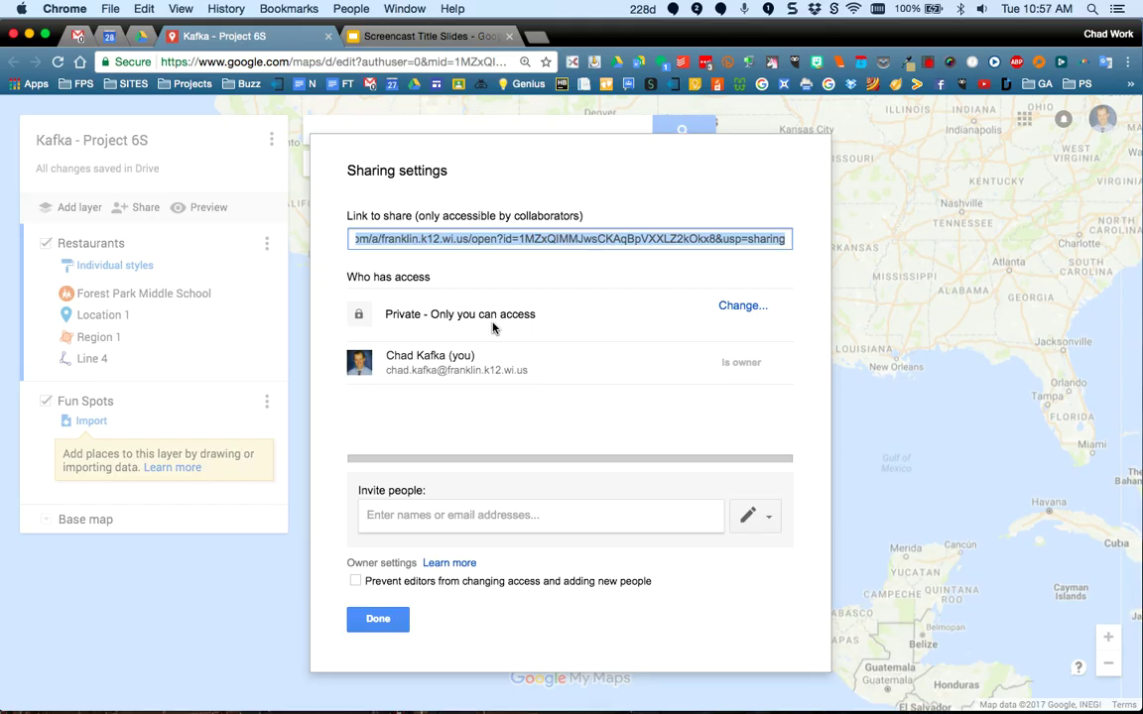
left_click(743, 308)
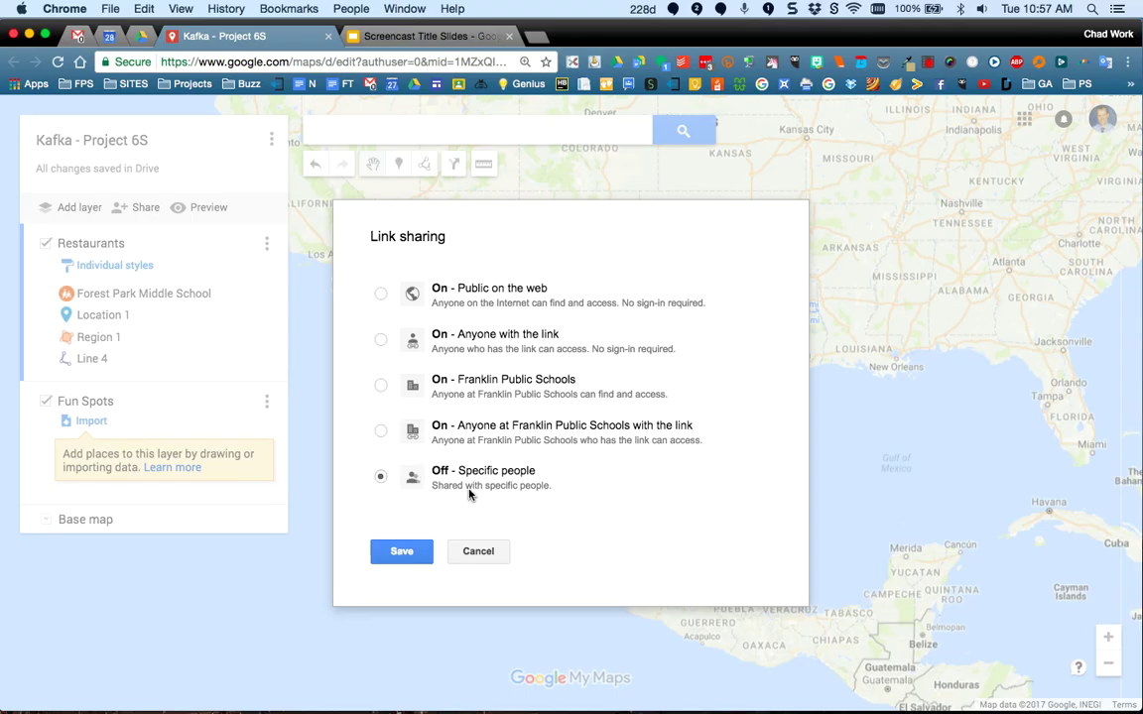
left_click(449, 340)
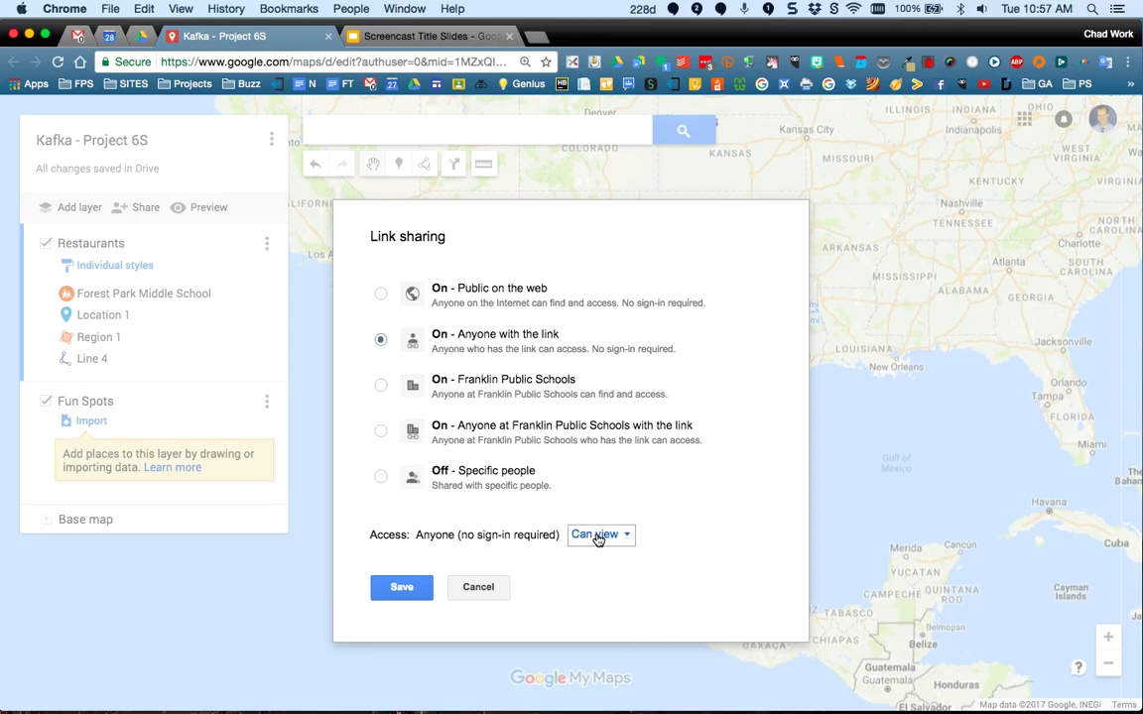
left_click(397, 588)
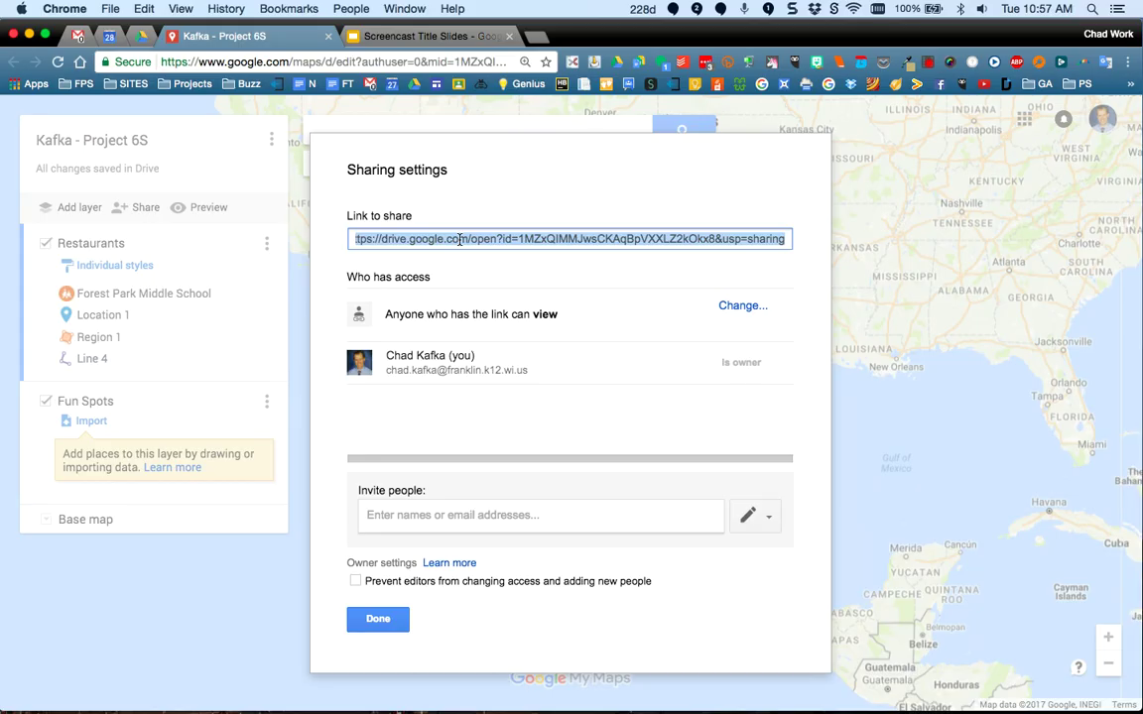
left_click(375, 620)
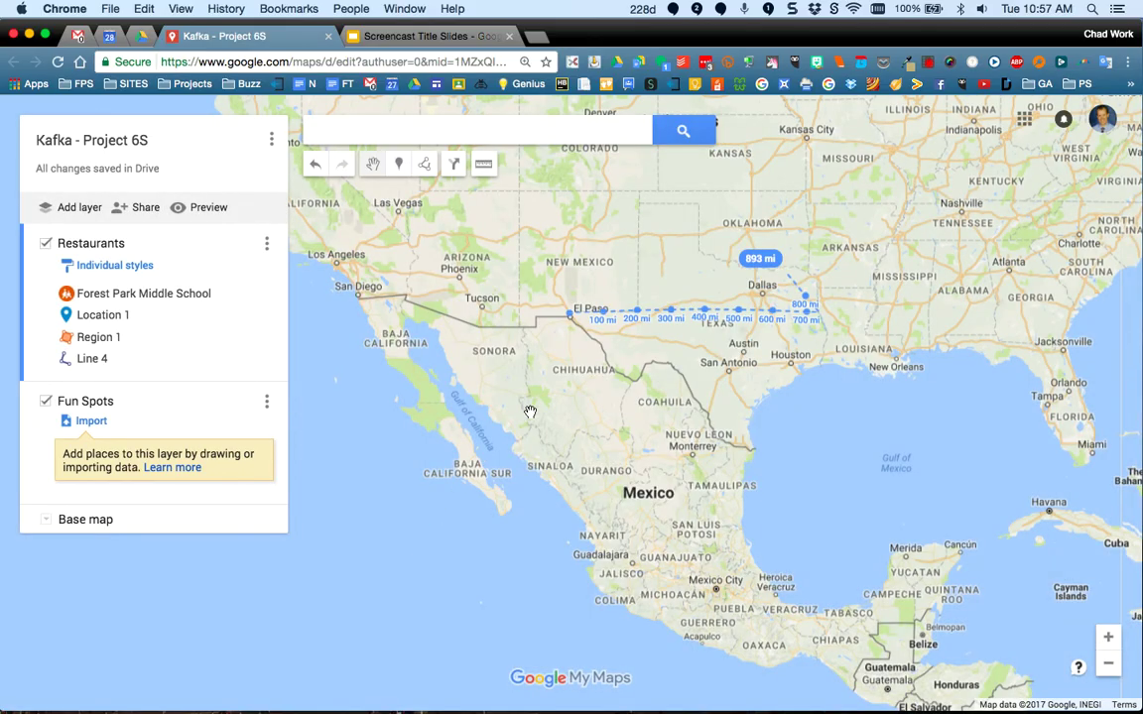
scroll(530, 410, "down", 2)
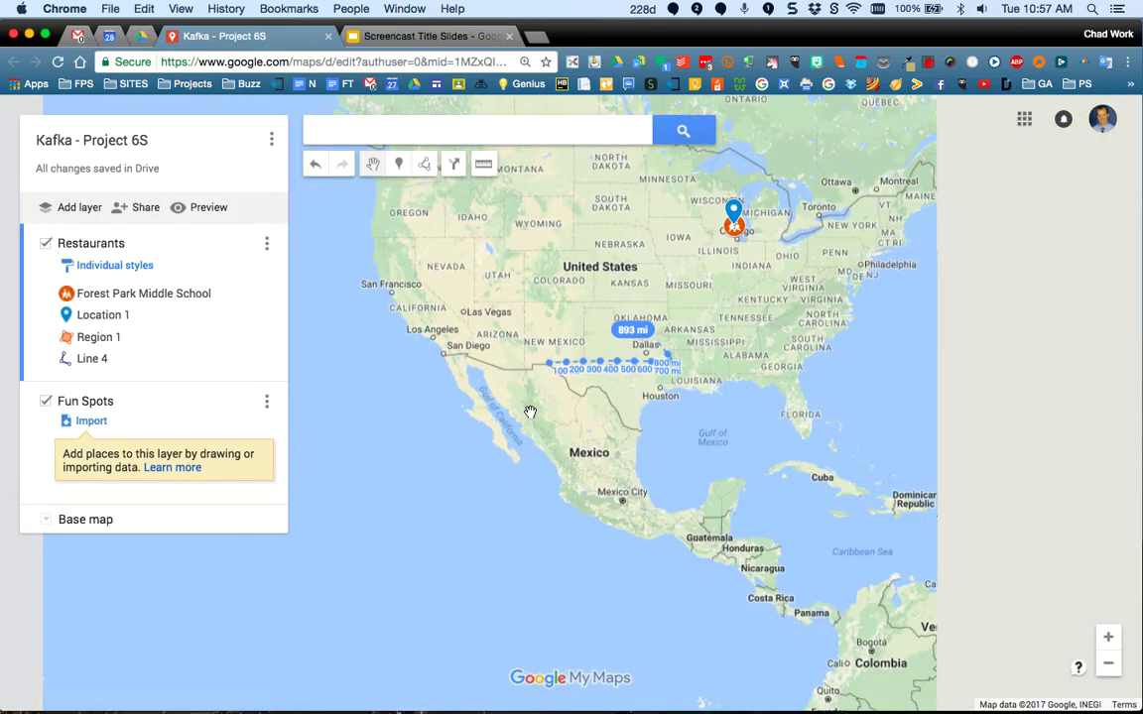